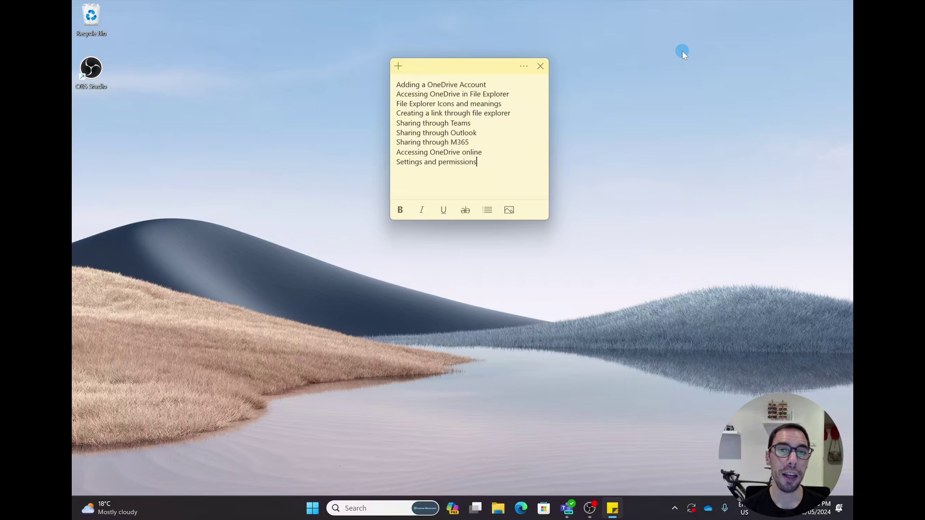
{"action": "left_click_drag", "start_coordinate": [396, 84], "coordinate": [525, 159]}
{"action": "left_click", "coordinate": [524, 163]}
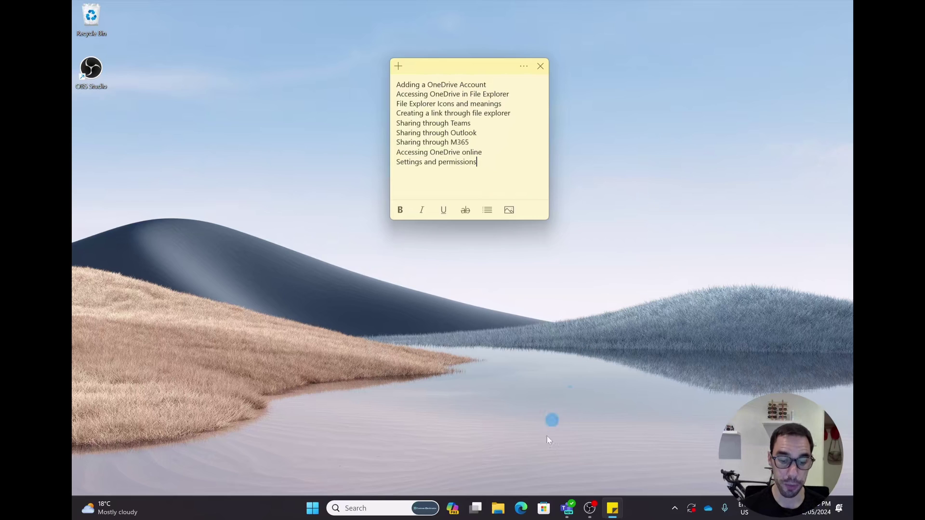
View the Contoso OneDrive folder's contents in File Explorer and close the window.
{"action": "left_click", "coordinate": [498, 508]}
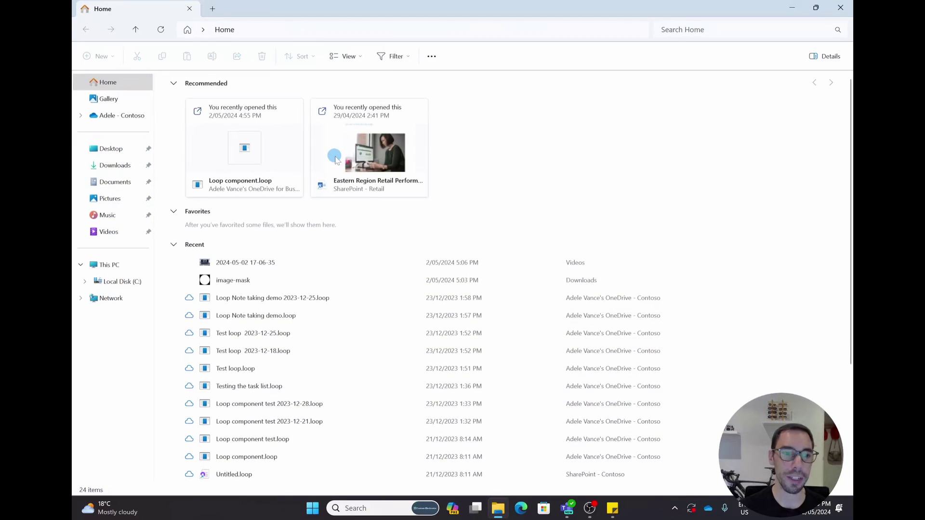
{"action": "left_click", "coordinate": [119, 120]}
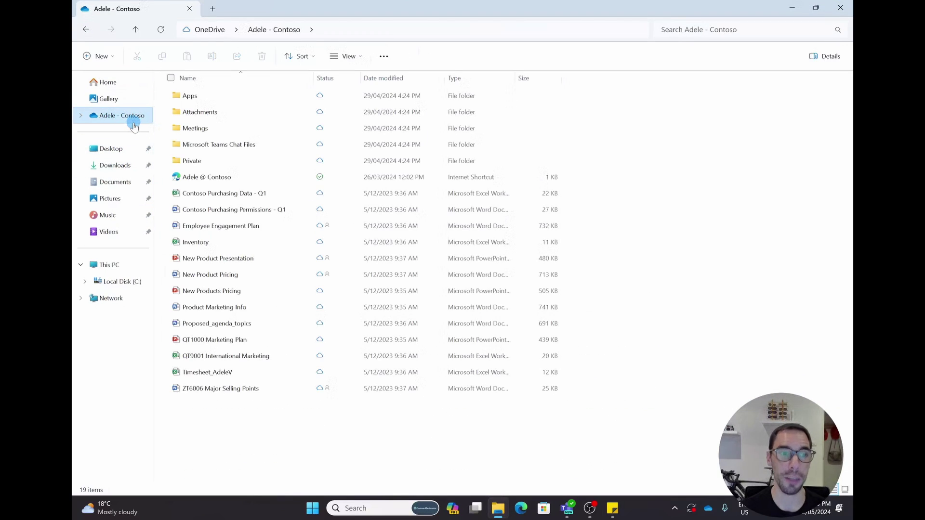
{"action": "left_click", "coordinate": [850, 5]}
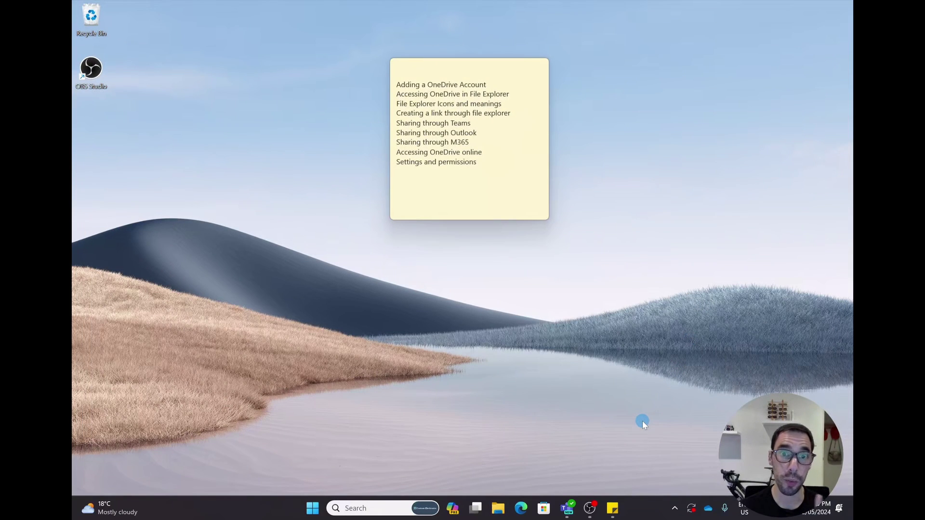
Open the OneDrive account settings and review the folders chosen for this PC without changing the selection.
{"action": "left_click", "coordinate": [708, 509]}
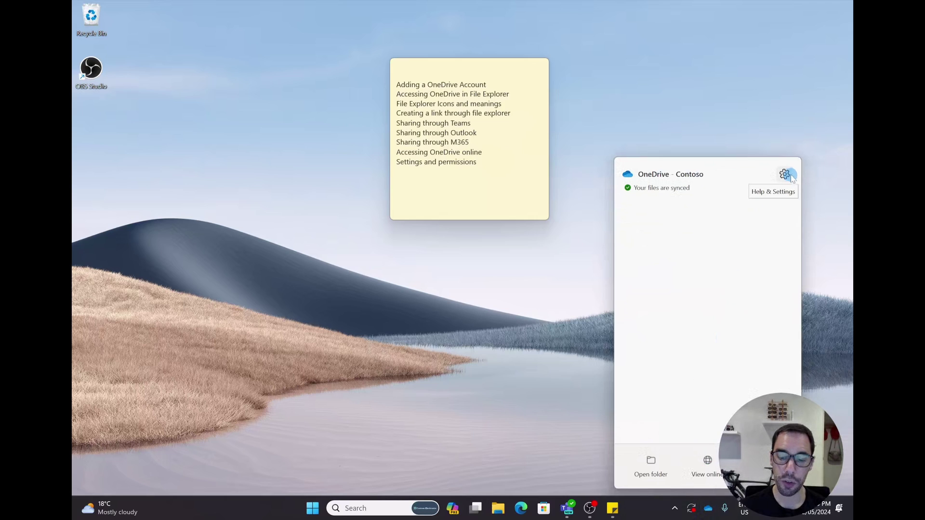
{"action": "left_click", "coordinate": [784, 175]}
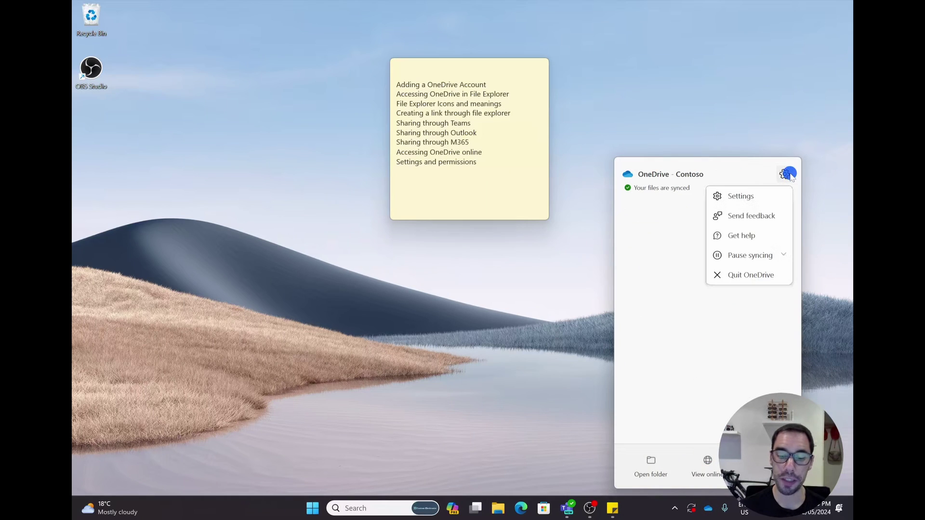
{"action": "left_click", "coordinate": [769, 198]}
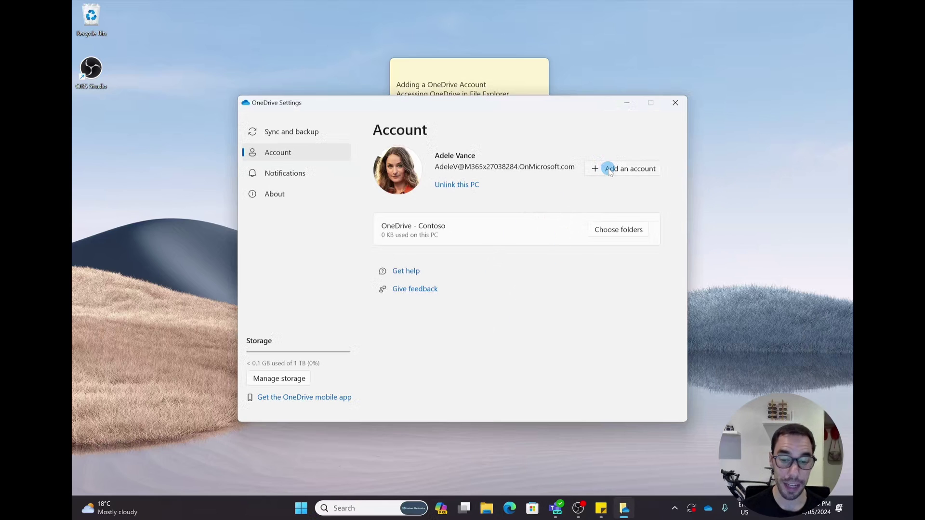
{"action": "left_click", "coordinate": [627, 231]}
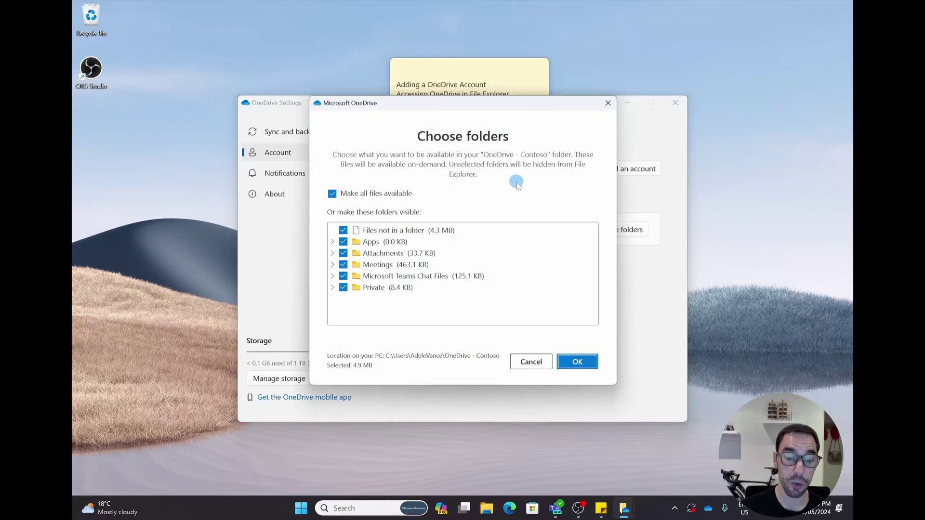
{"action": "left_click", "coordinate": [609, 104]}
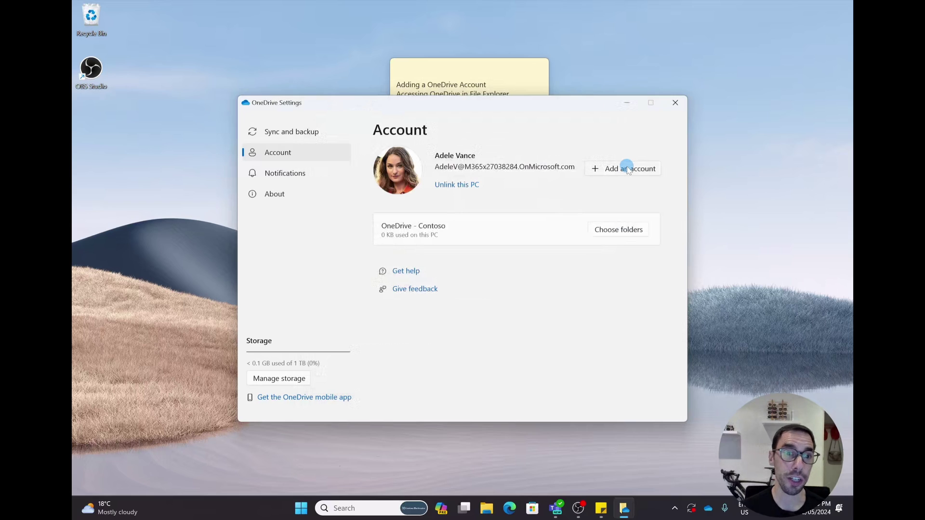
Review OneDrive's Sync and backup preferences, return to the Account settings and close OneDrive Settings.
{"action": "left_click", "coordinate": [298, 138]}
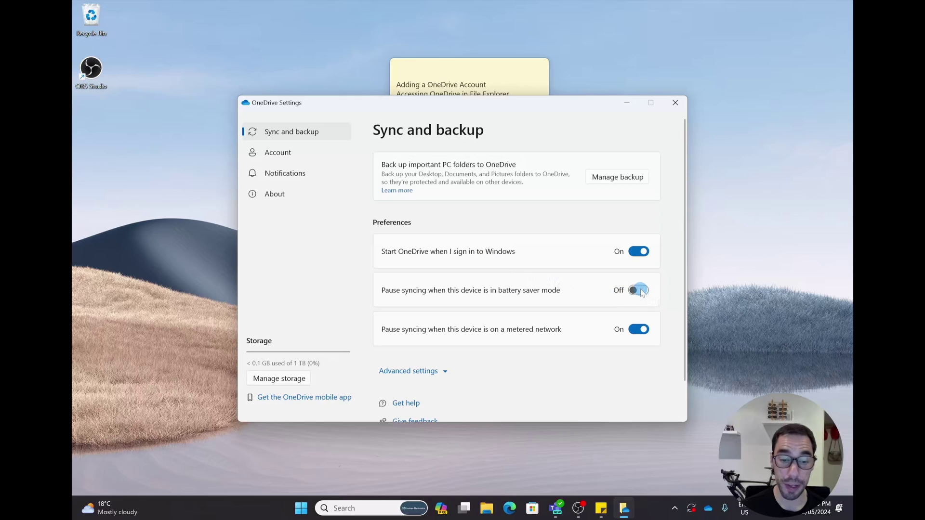
{"action": "left_click", "coordinate": [277, 159]}
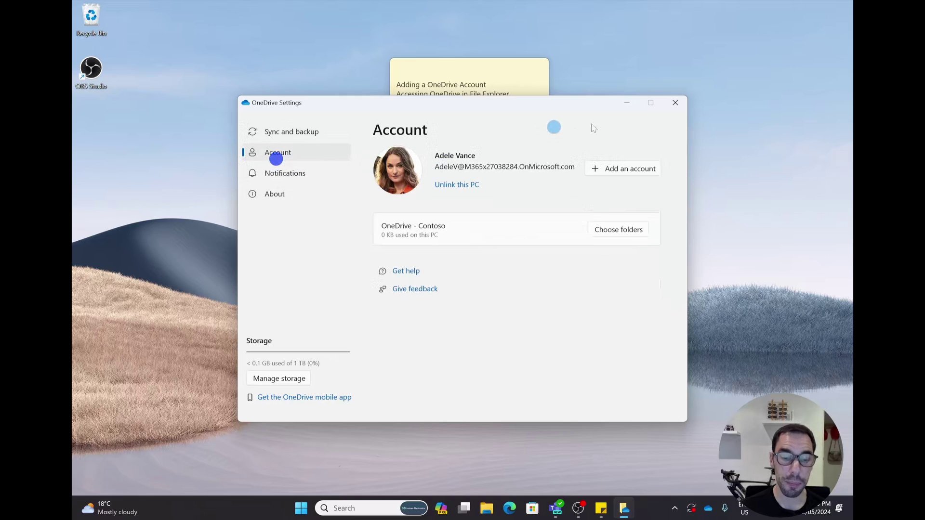
{"action": "left_click", "coordinate": [674, 102]}
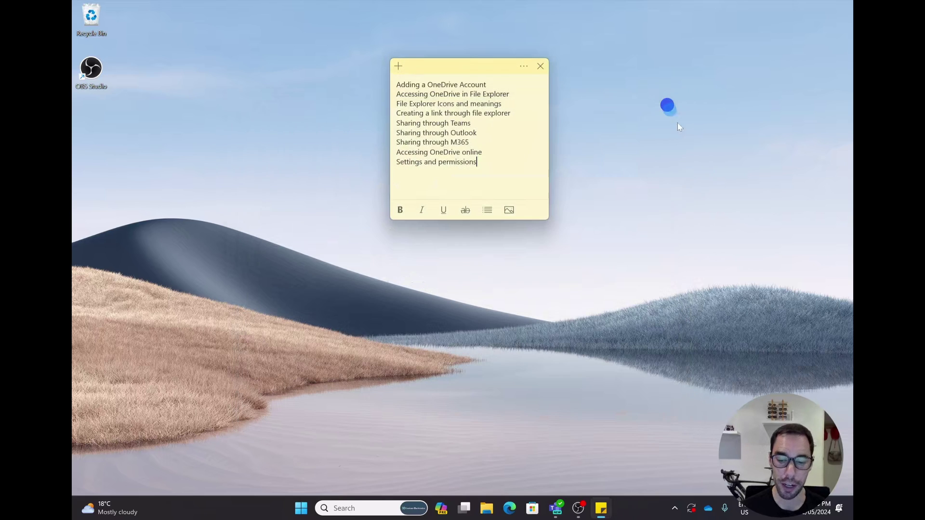
Revisit the account option in OneDrive Settings, close it and check the OneDrive sync status.
{"action": "left_click", "coordinate": [708, 509]}
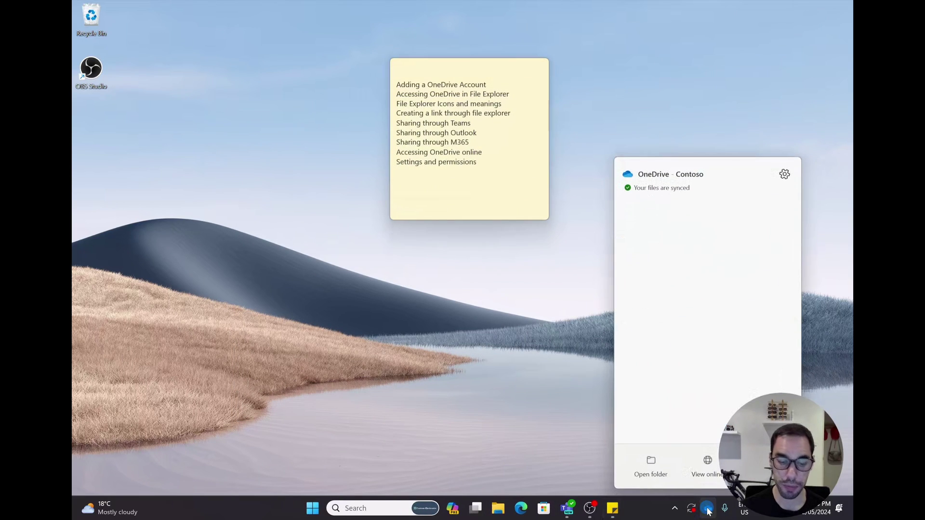
{"action": "left_click", "coordinate": [784, 174]}
{"action": "left_click", "coordinate": [759, 196]}
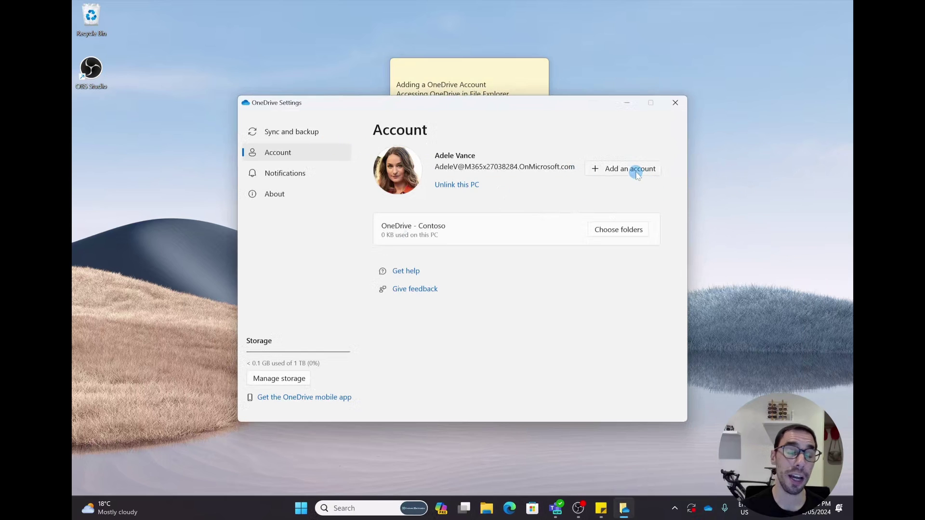
{"action": "left_click", "coordinate": [675, 103]}
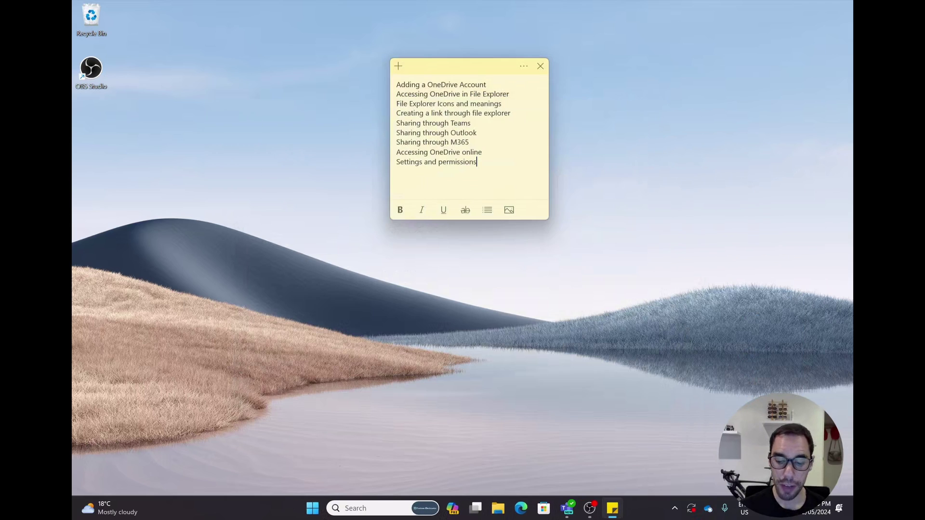
{"action": "left_click", "coordinate": [708, 508]}
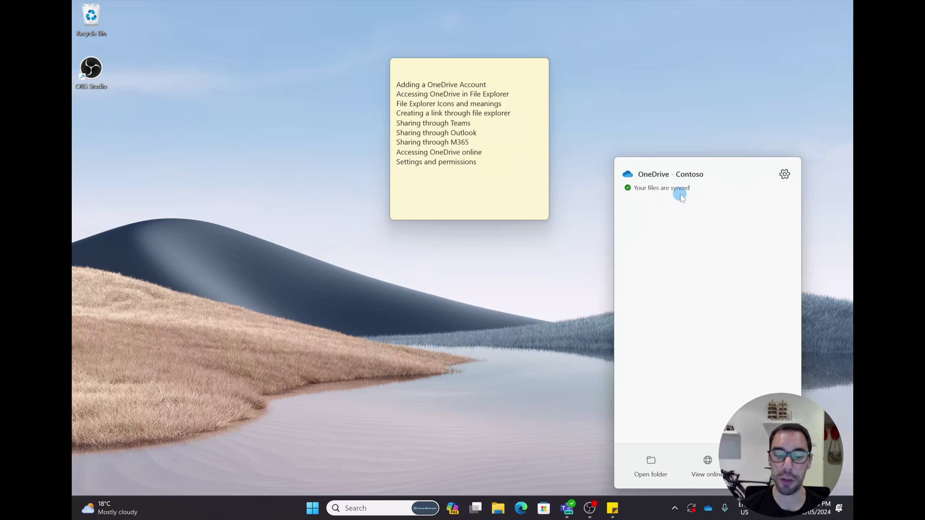
{"action": "left_click", "coordinate": [609, 81]}
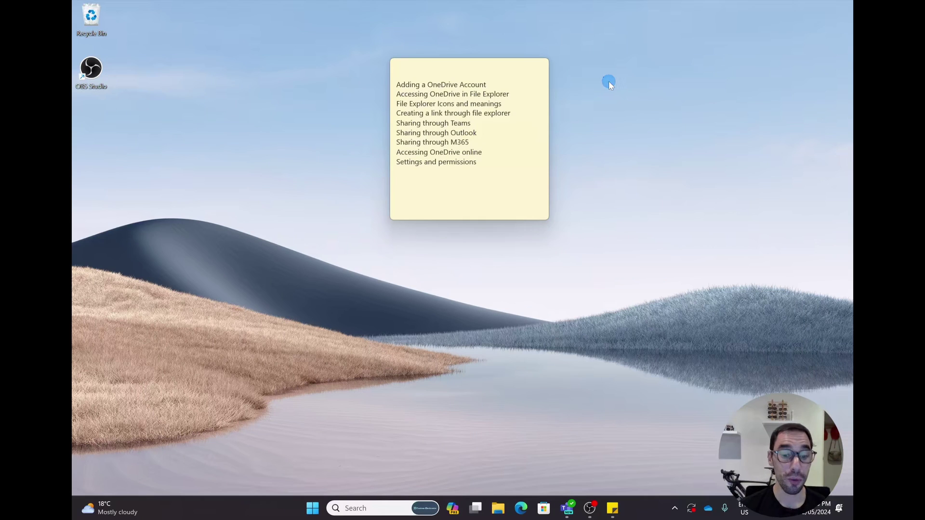
Open the Contoso OneDrive folder in File Explorer and check the availability status of Contoso Purchasing Data - Q1.
{"action": "left_click", "coordinate": [496, 509]}
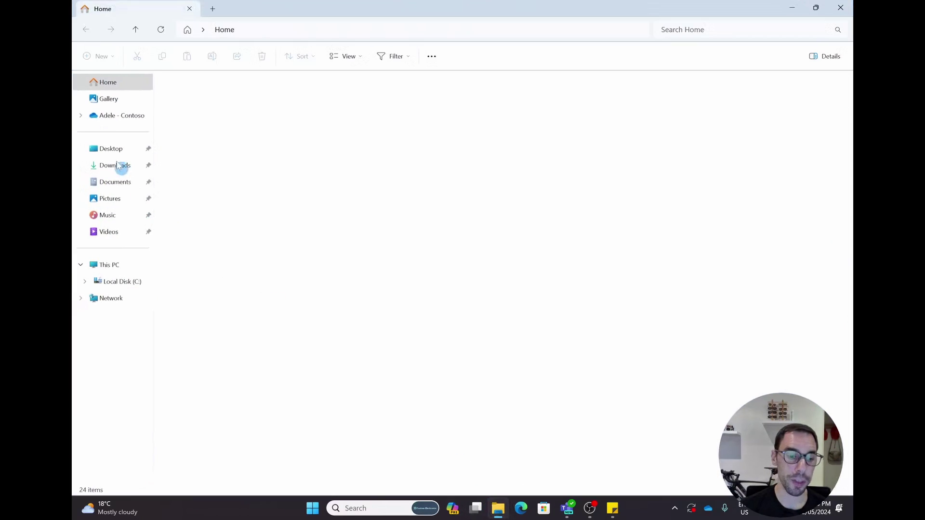
{"action": "left_click", "coordinate": [113, 119]}
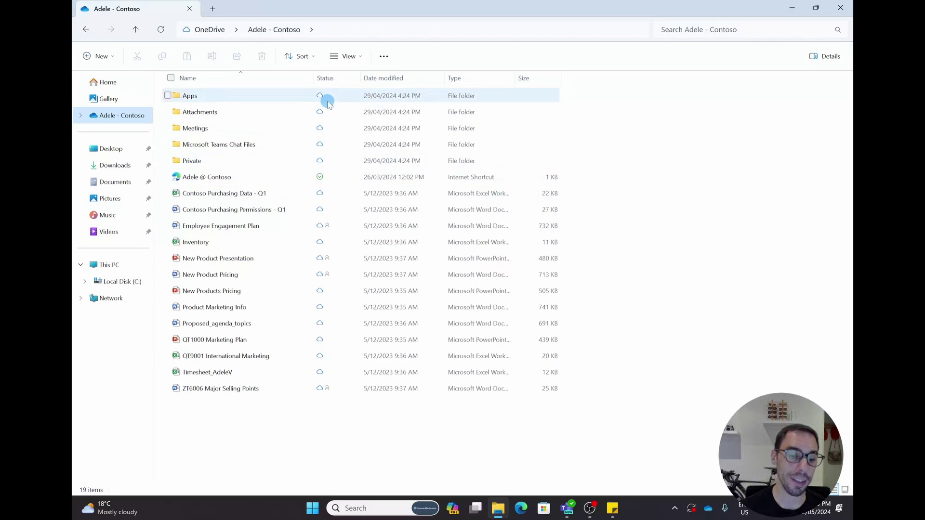
{"action": "mouse_move", "coordinate": [328, 103]}
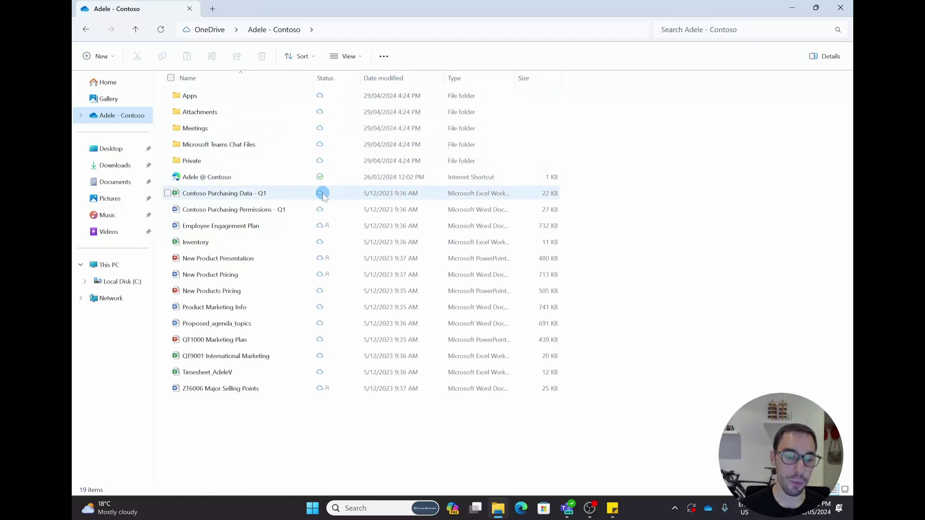
{"action": "mouse_move", "coordinate": [336, 198]}
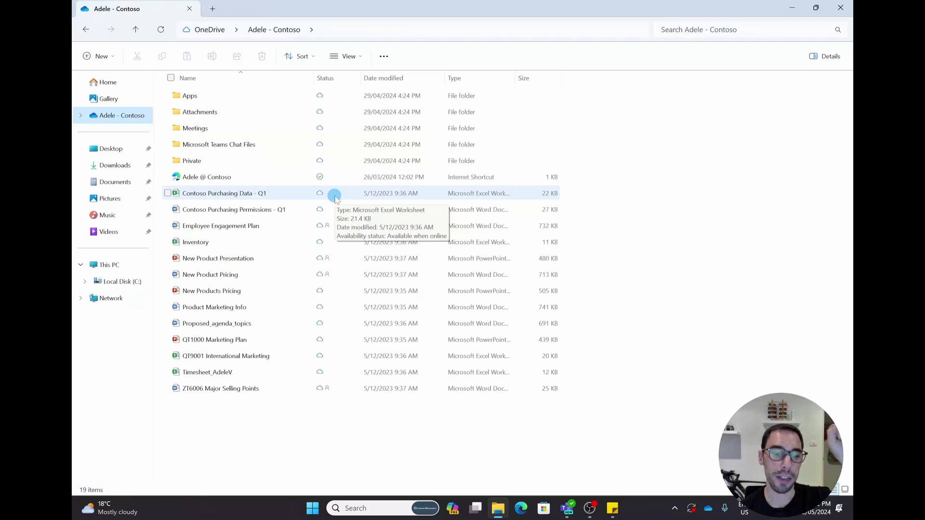
Open the Contoso Purchasing Data - Q1 workbook in Excel, accept the license agreement and return to File Explorer.
{"action": "double_click", "coordinate": [336, 197]}
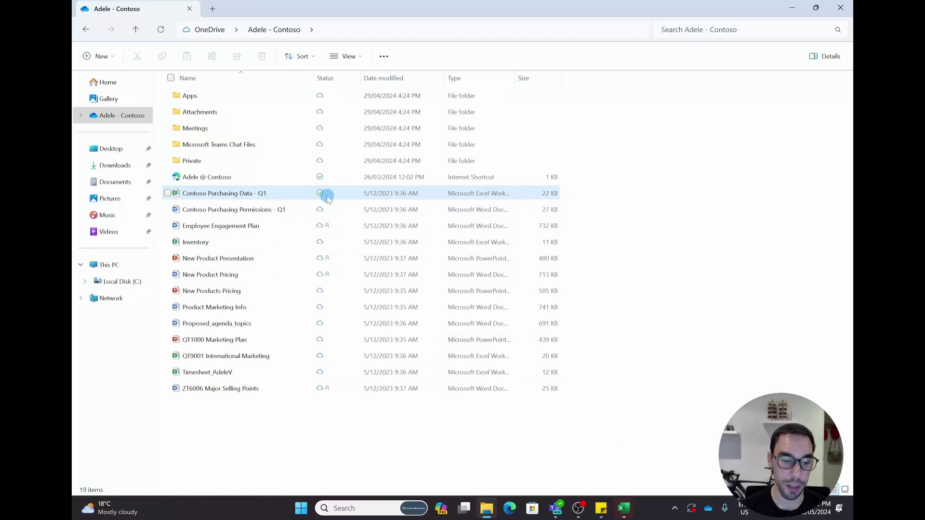
{"action": "left_click", "coordinate": [624, 509]}
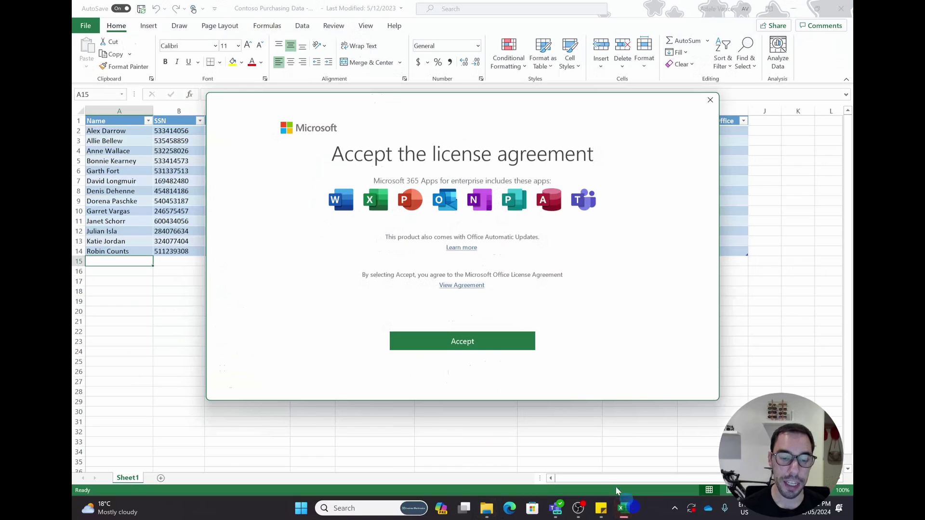
{"action": "left_click", "coordinate": [458, 342]}
{"action": "left_click", "coordinate": [457, 345]}
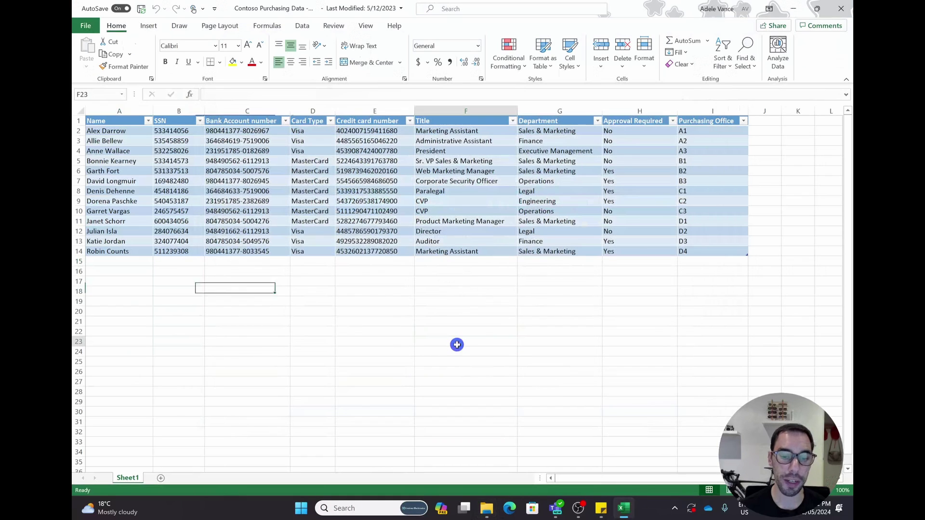
{"action": "key", "text": "alt+Tab"}
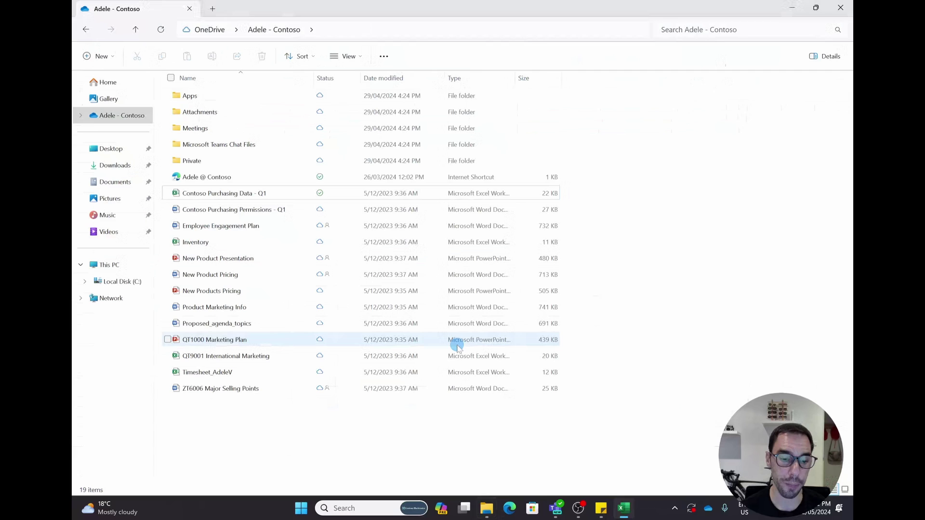
Set the Contoso Purchasing Data - Q1 workbook to Always keep on this device and check its availability status.
{"action": "mouse_move", "coordinate": [322, 198]}
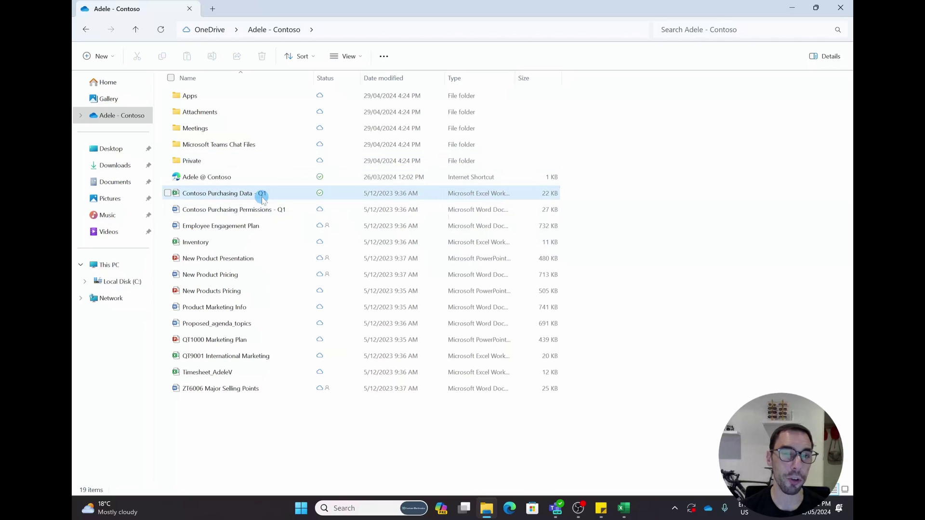
{"action": "mouse_move", "coordinate": [263, 199]}
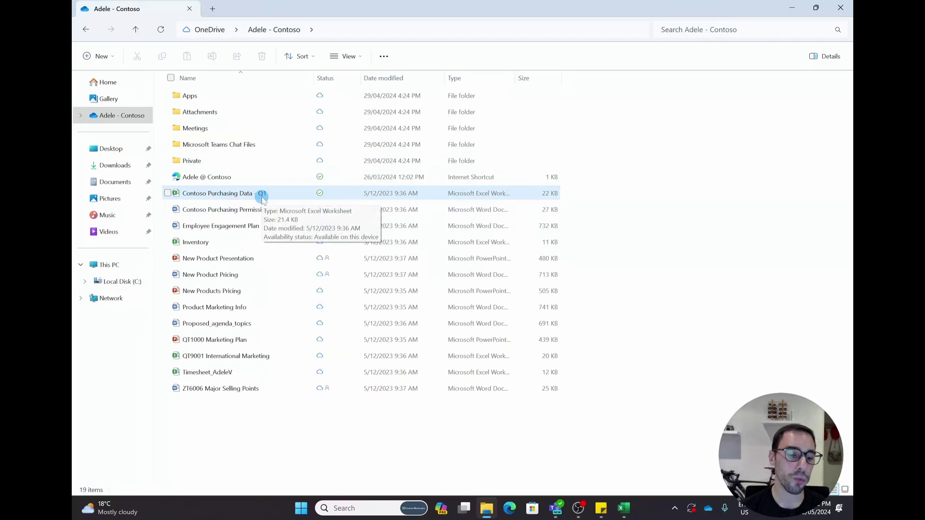
{"action": "right_click", "coordinate": [262, 197]}
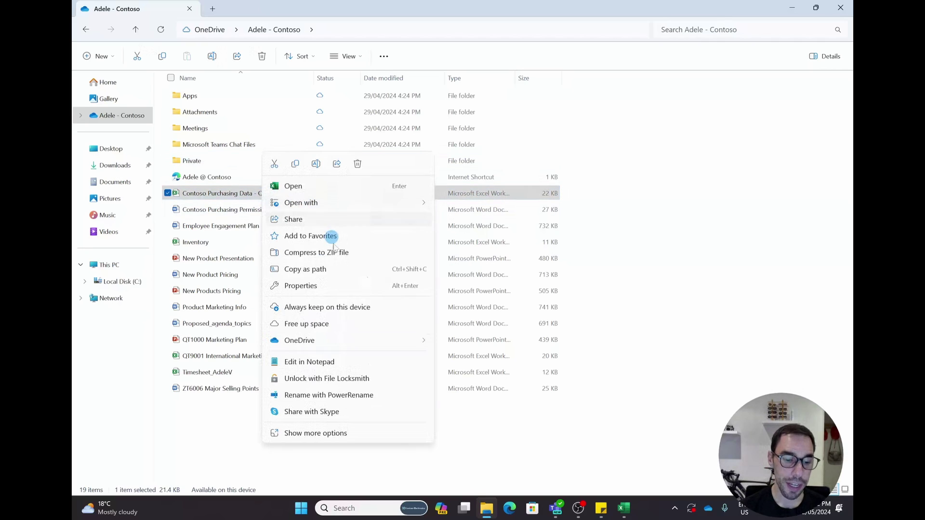
{"action": "left_click", "coordinate": [360, 311]}
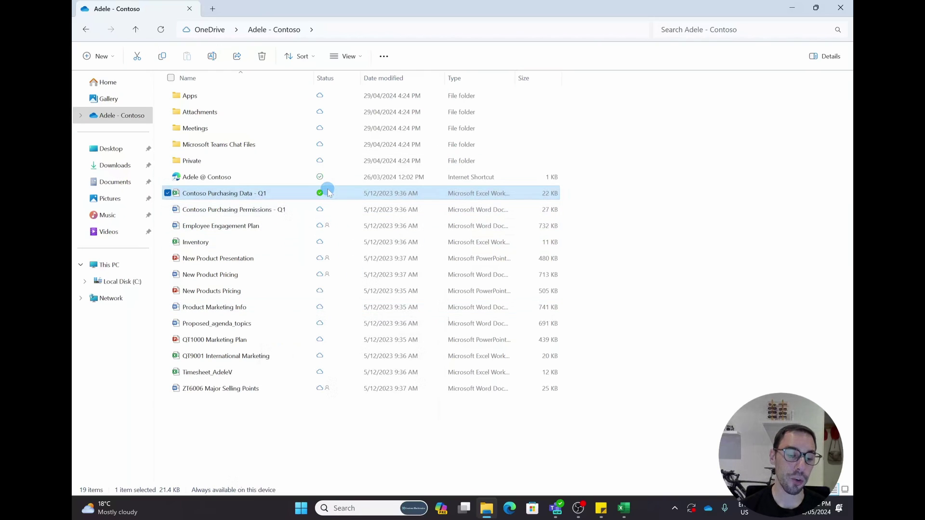
{"action": "mouse_move", "coordinate": [329, 195]}
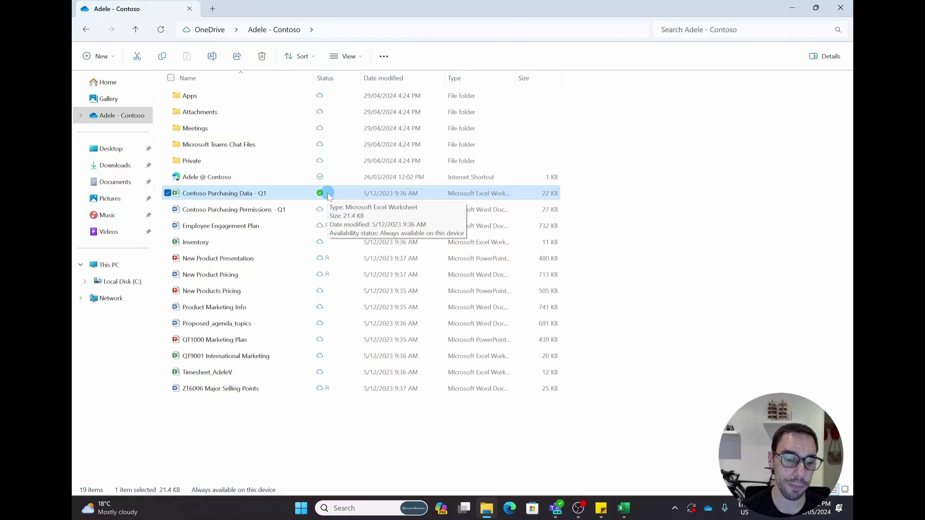
Set the Contoso Purchasing Permissions - Q1 document to Always keep on this device, and free up its space again.
{"action": "right_click", "coordinate": [278, 211]}
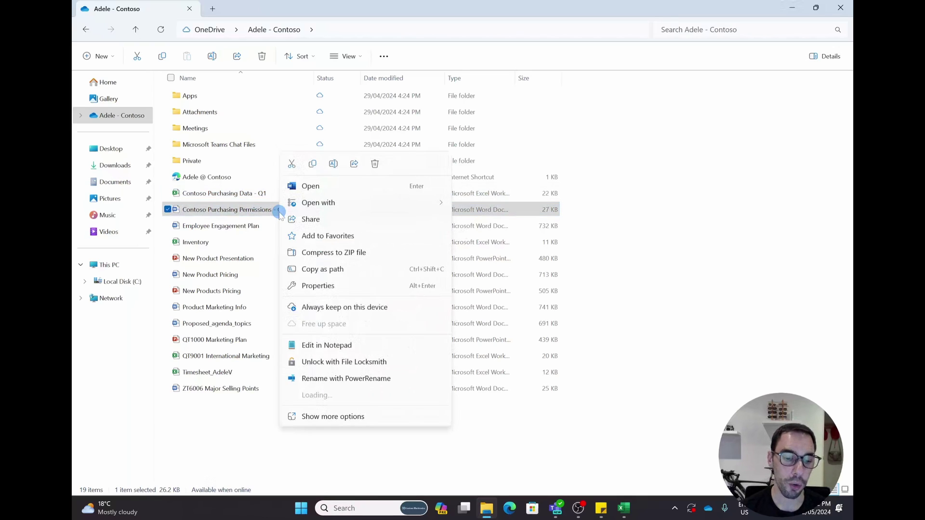
{"action": "left_click", "coordinate": [345, 310]}
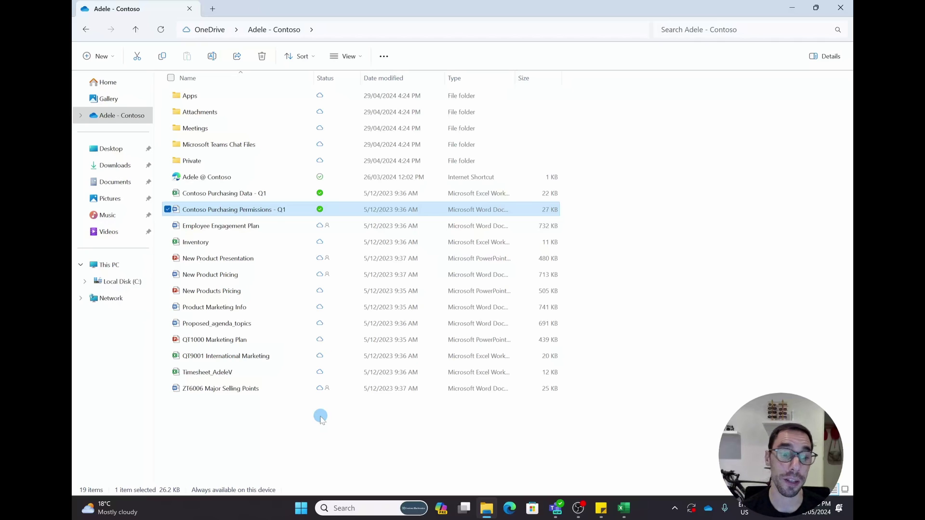
{"action": "mouse_move", "coordinate": [302, 248]}
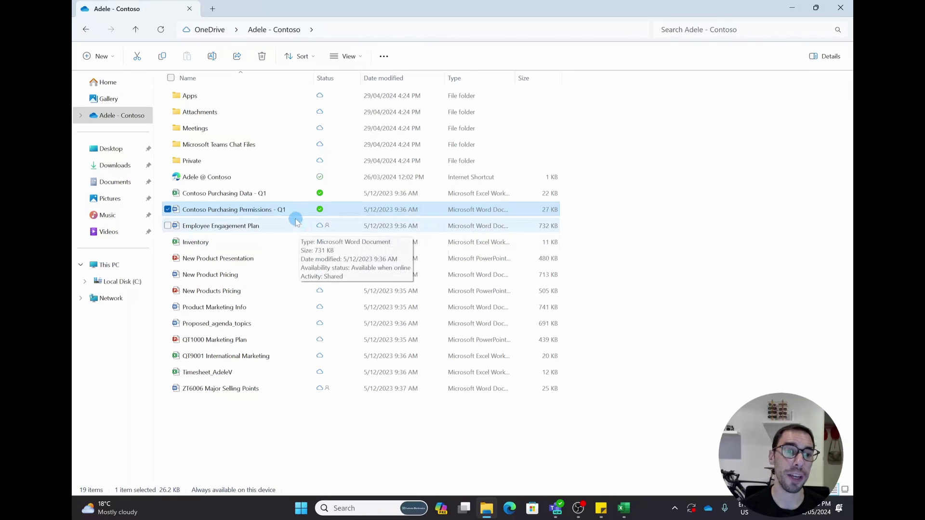
{"action": "right_click", "coordinate": [266, 211]}
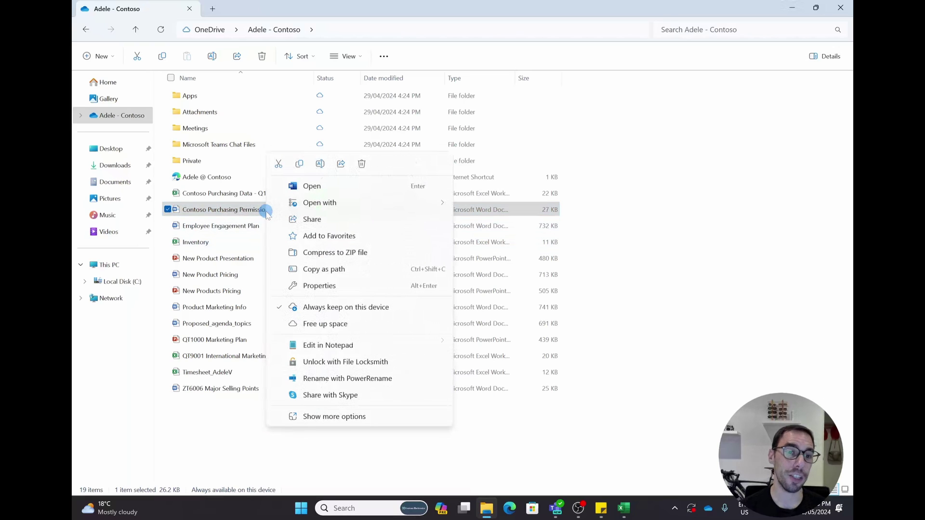
{"action": "left_click", "coordinate": [349, 324]}
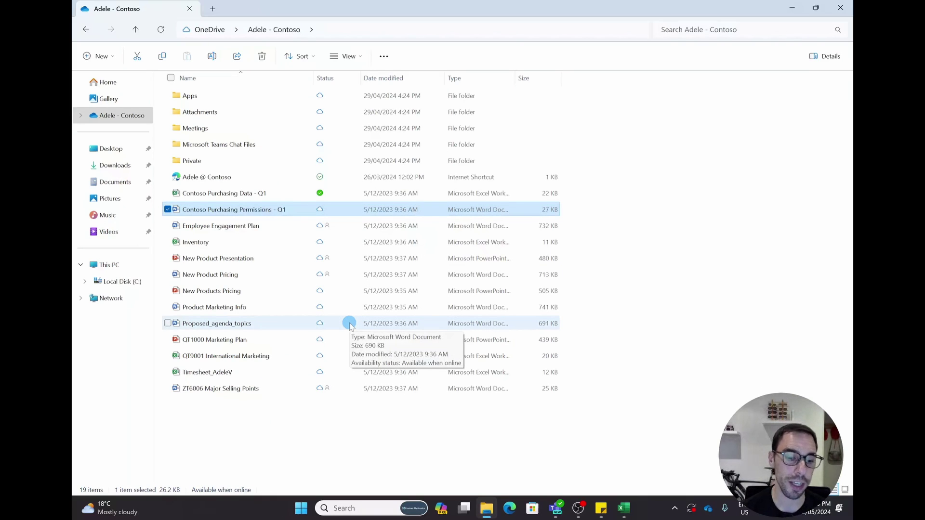
Open the Contoso Purchasing Permissions - Q1 document in Word, and return to File Explorer to check its availability status.
{"action": "mouse_move", "coordinate": [320, 214]}
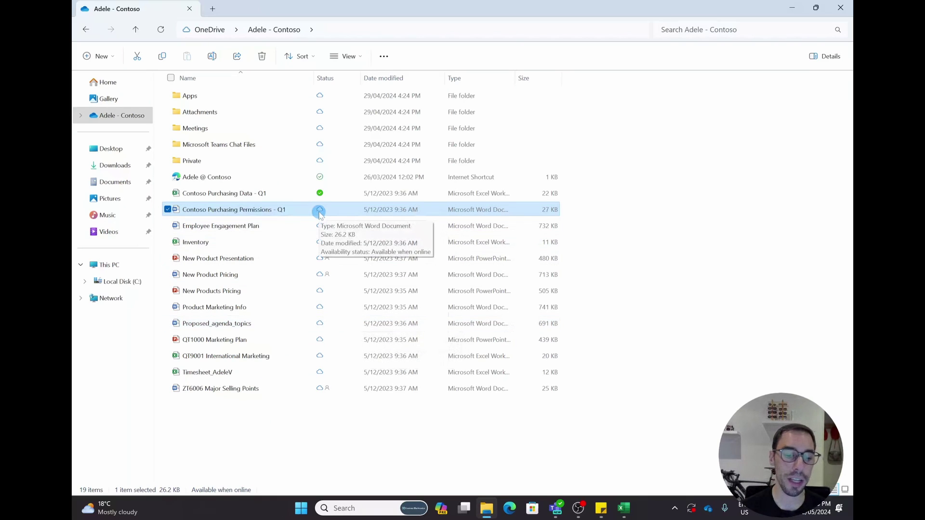
{"action": "double_click", "coordinate": [267, 208]}
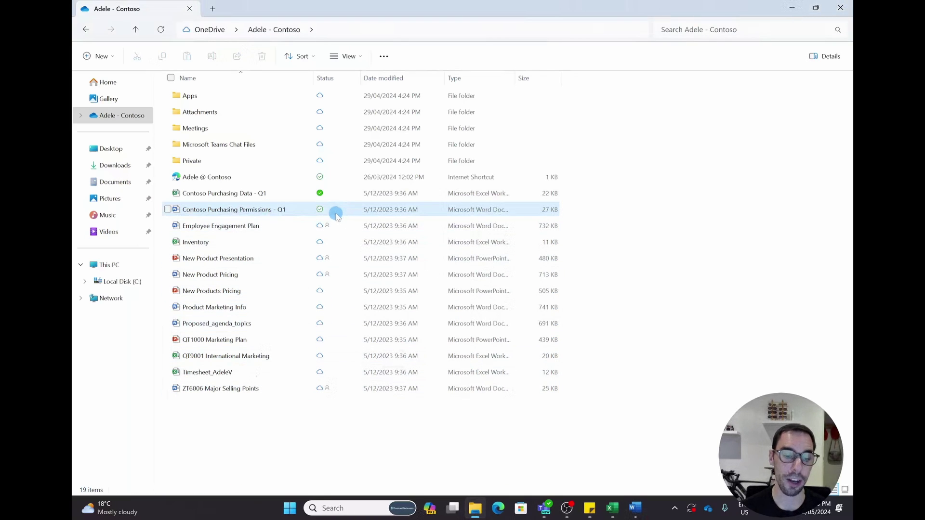
{"action": "left_click", "coordinate": [633, 510]}
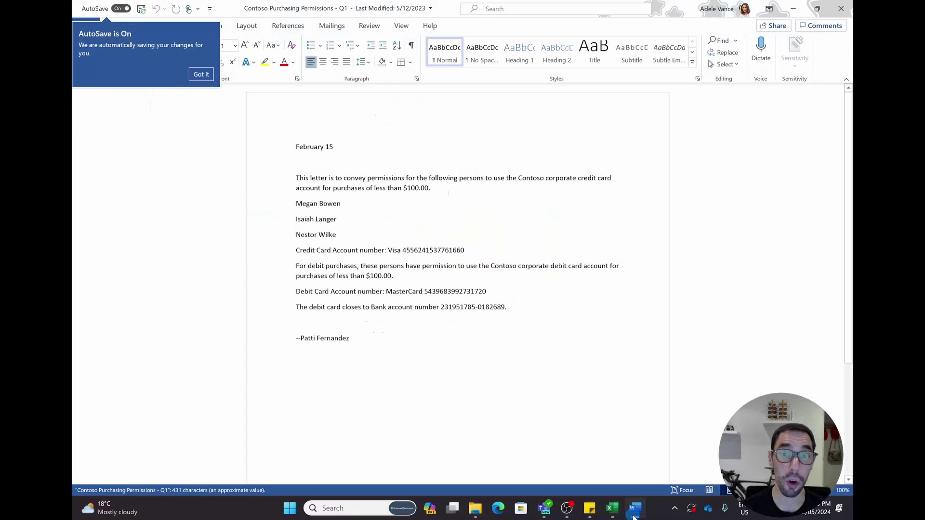
{"action": "key", "text": "alt+Tab"}
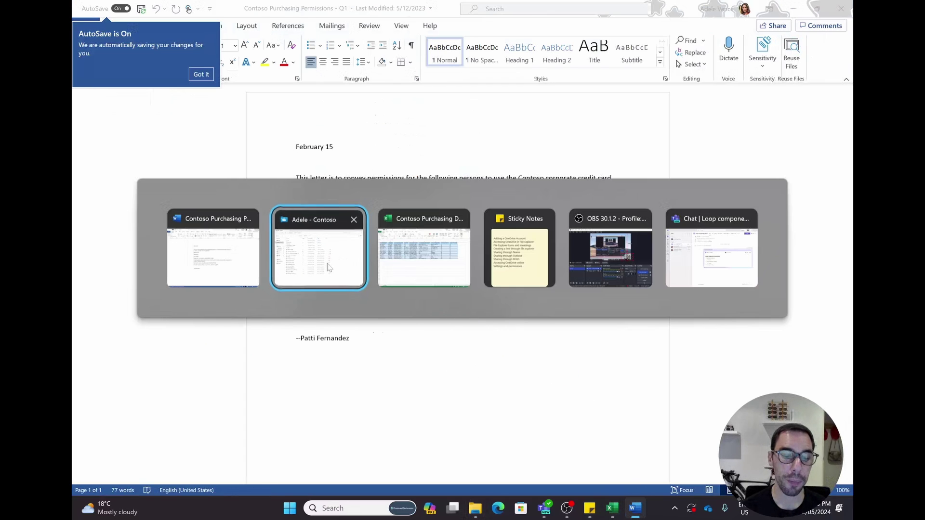
{"action": "left_click", "coordinate": [327, 264]}
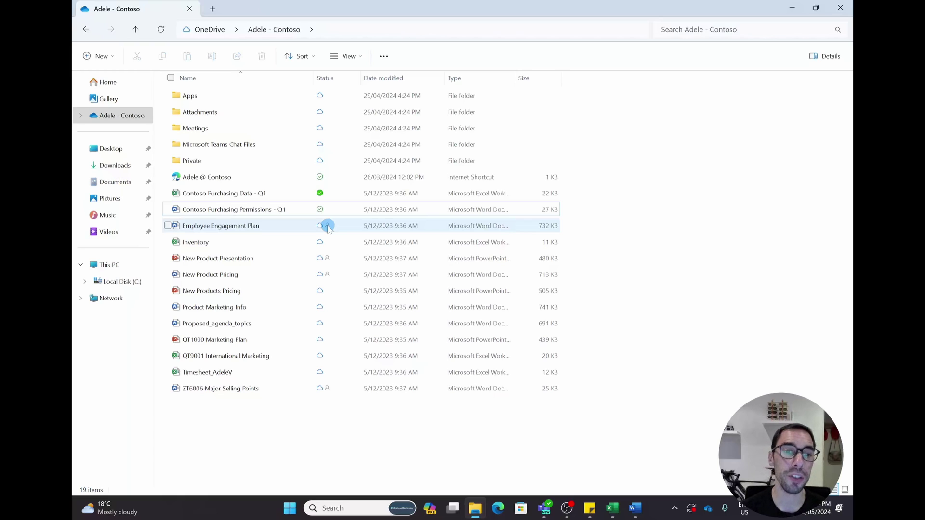
Open the OneDrive sharing dialog for the New Products Pricing presentation and dismiss the sharing tutorial.
{"action": "mouse_move", "coordinate": [333, 260]}
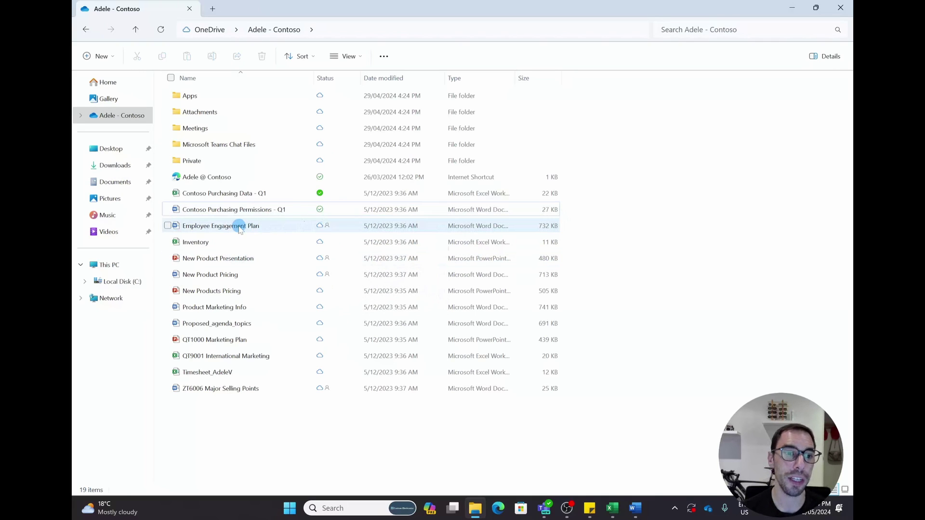
{"action": "mouse_move", "coordinate": [240, 229]}
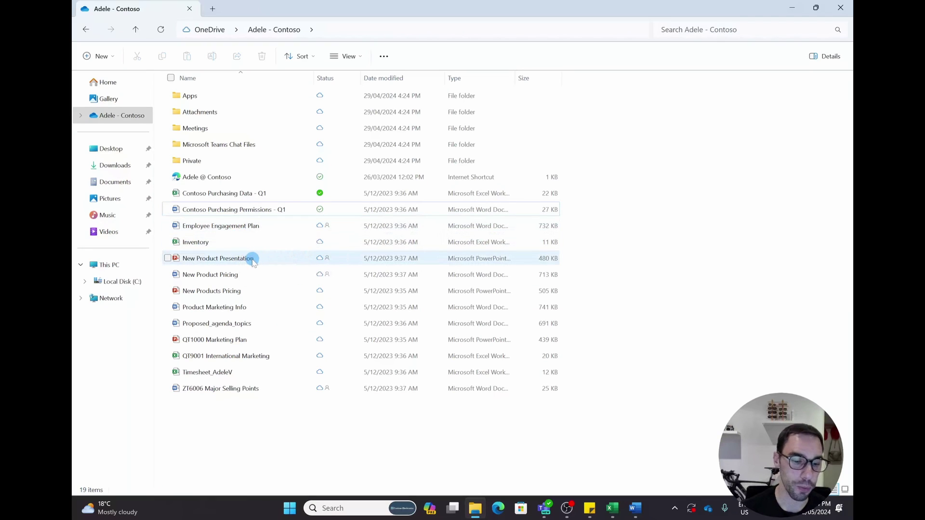
{"action": "left_click", "coordinate": [252, 261]}
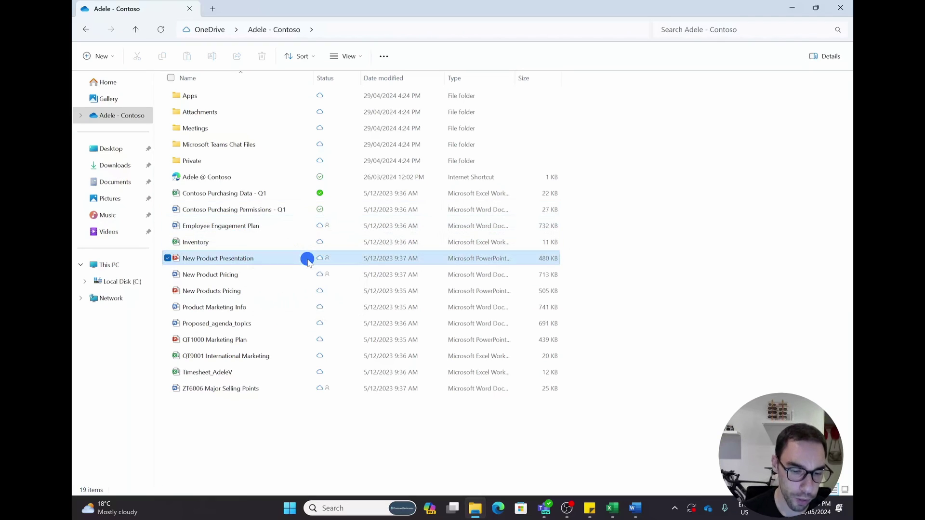
{"action": "left_click", "coordinate": [253, 294]}
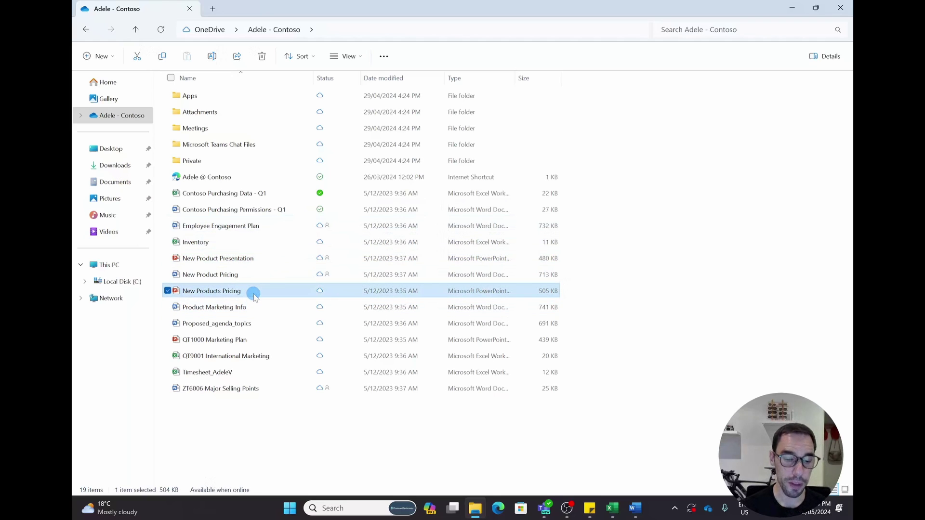
{"action": "right_click", "coordinate": [254, 295]}
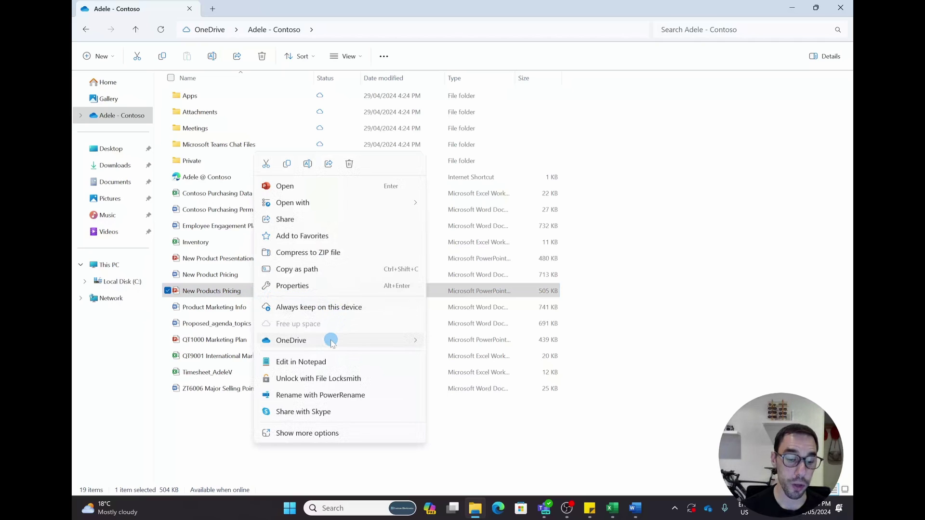
{"action": "mouse_move", "coordinate": [333, 343]}
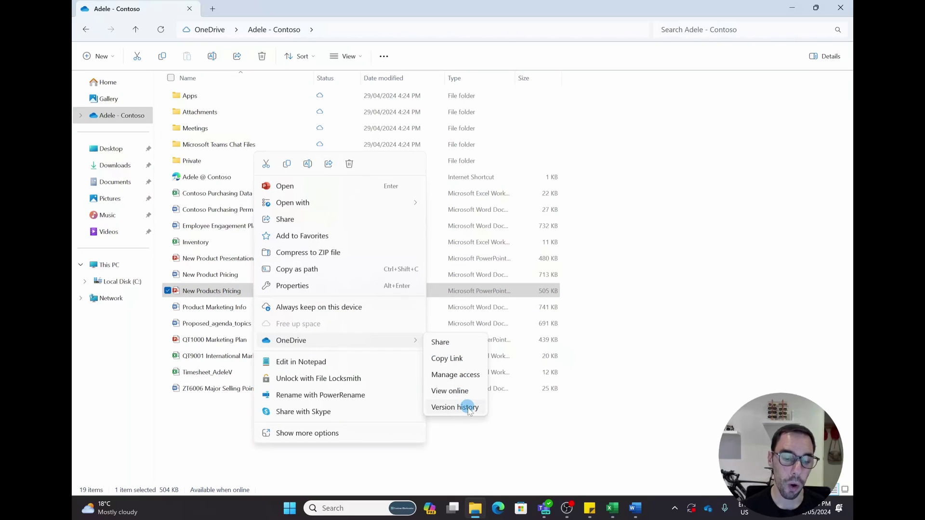
{"action": "left_click", "coordinate": [453, 342]}
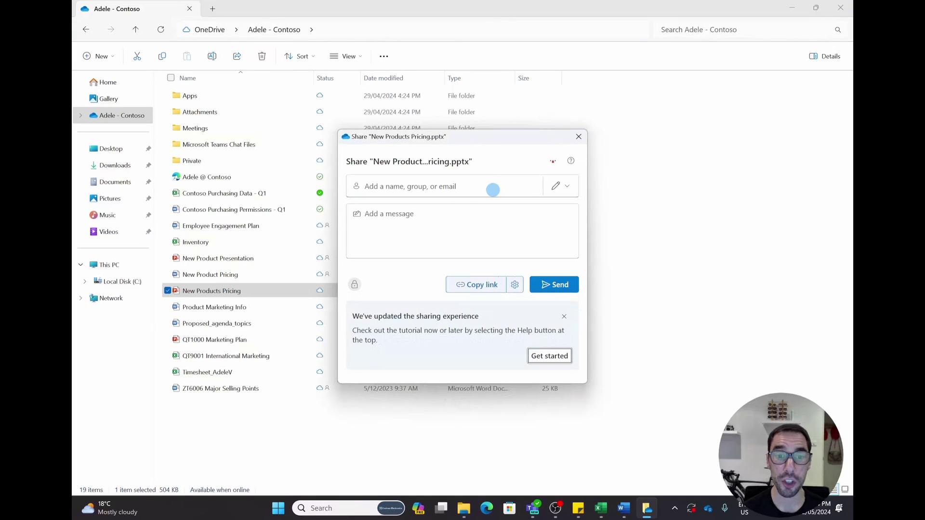
{"action": "left_click", "coordinate": [564, 316]}
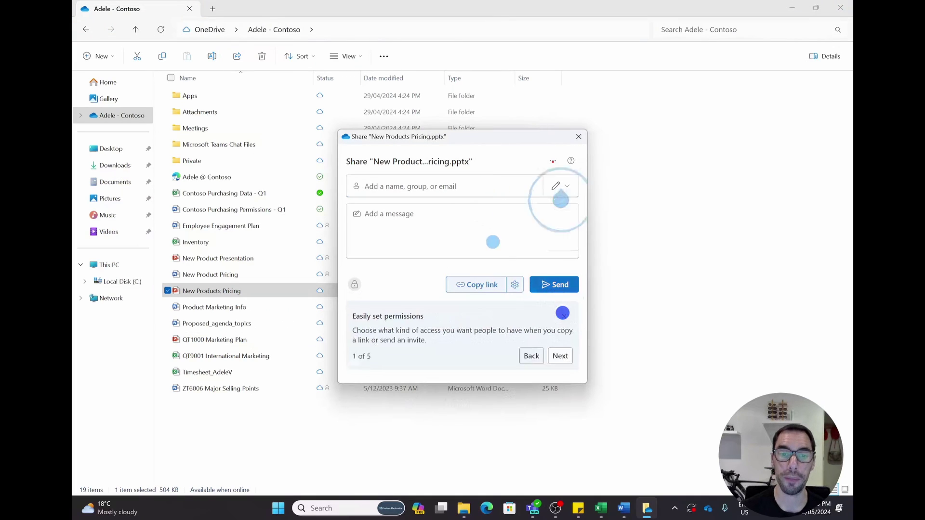
{"action": "left_click", "coordinate": [564, 316]}
Add two colleagues from the suggested names as recipients of the New Products Pricing share.
{"action": "left_click", "coordinate": [464, 187]}
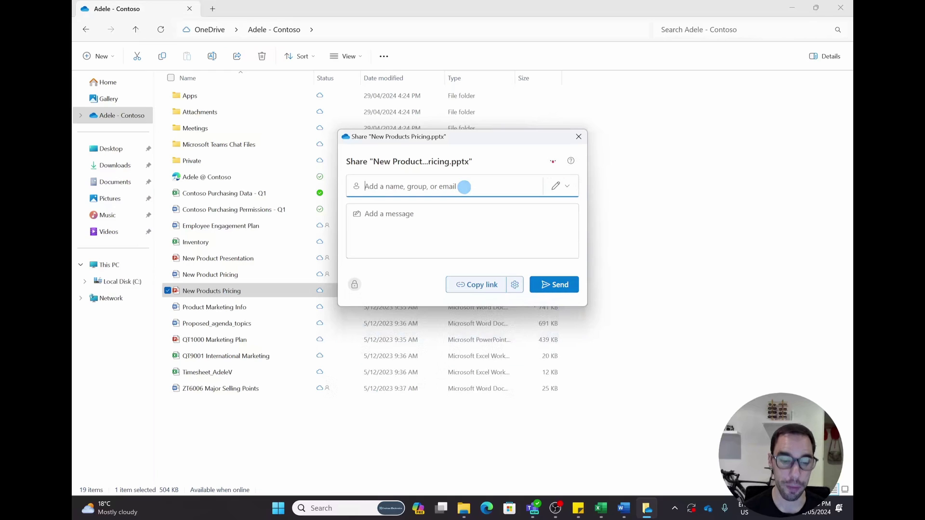
{"action": "type", "text": "d"}
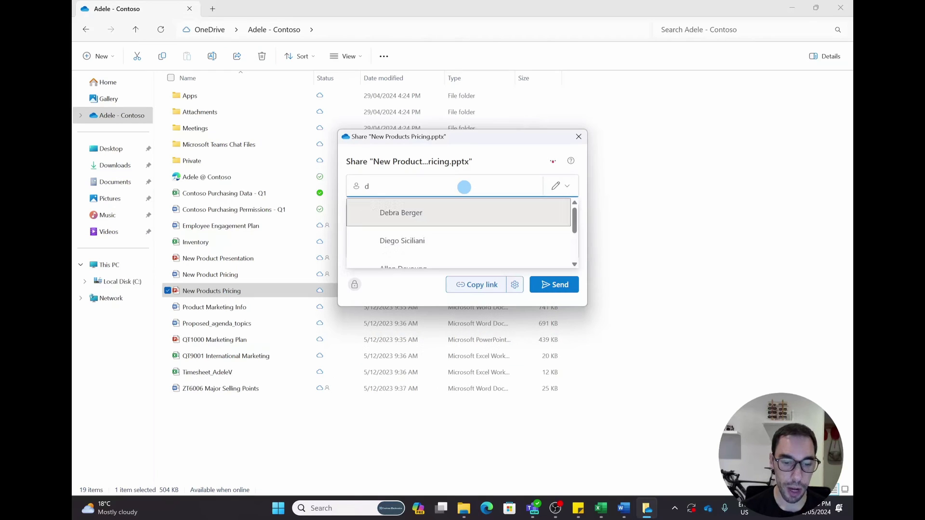
{"action": "left_click", "coordinate": [442, 218]}
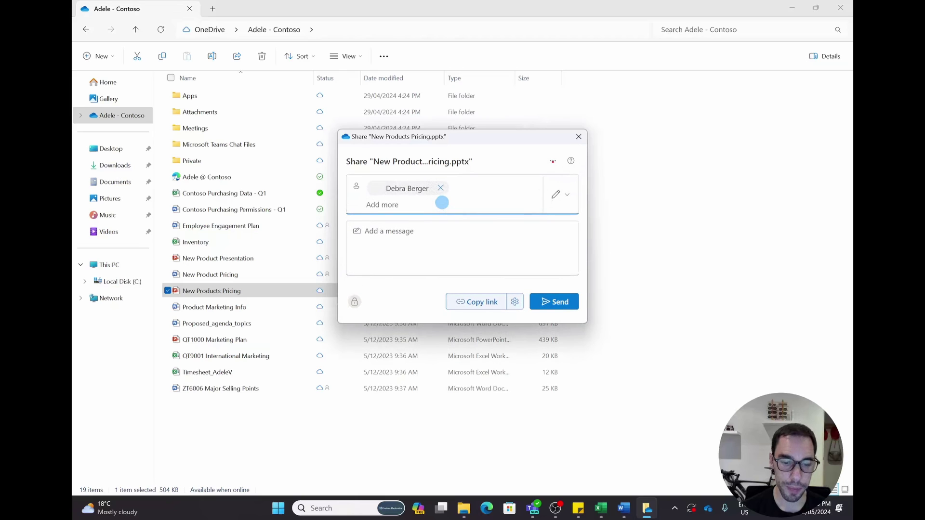
{"action": "type", "text": "f"}
{"action": "left_click", "coordinate": [433, 225]}
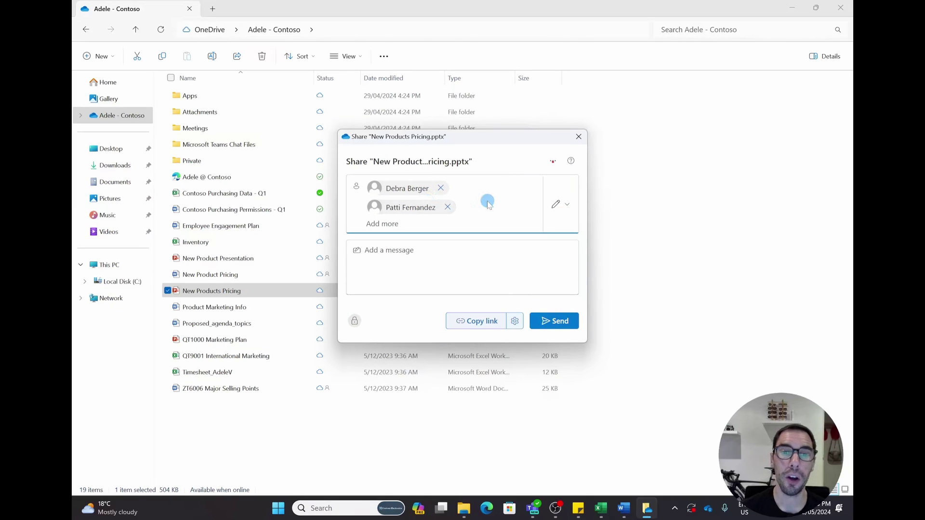
Try the Can view permission for the recipients, review the Can't download option, and set the permission back to Can edit.
{"action": "left_click", "coordinate": [559, 206]}
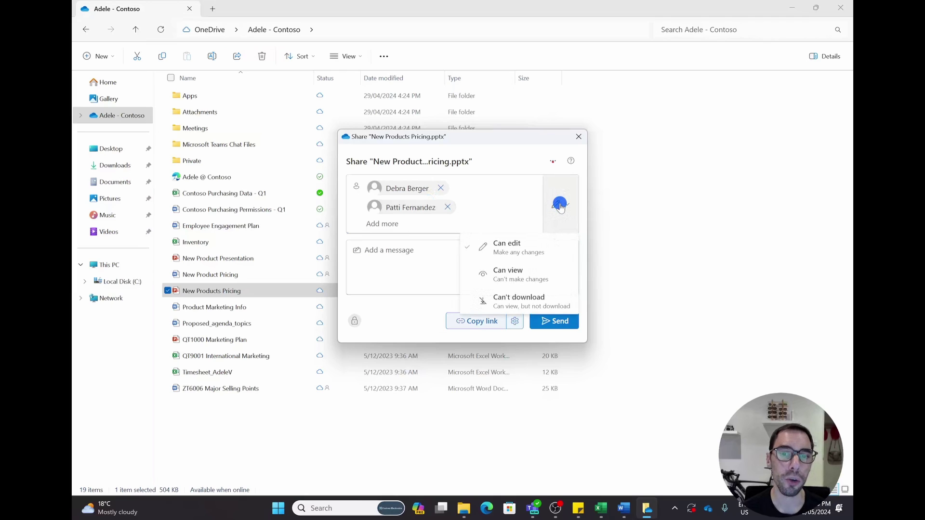
{"action": "left_click", "coordinate": [517, 274]}
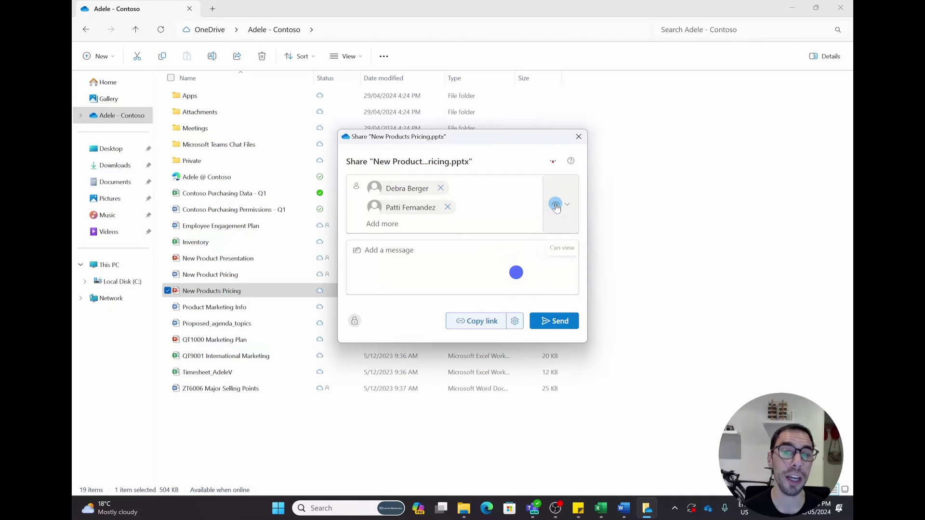
{"action": "left_click", "coordinate": [556, 205]}
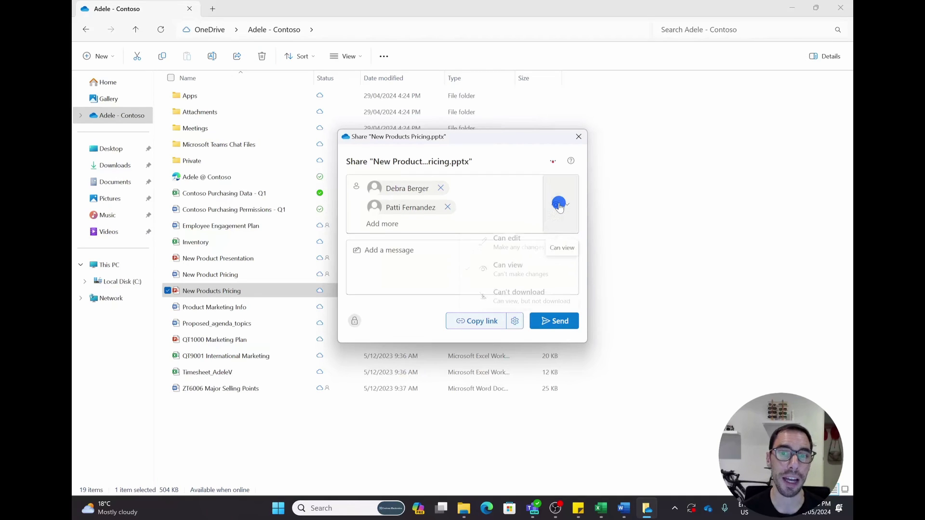
{"action": "left_click", "coordinate": [512, 255]}
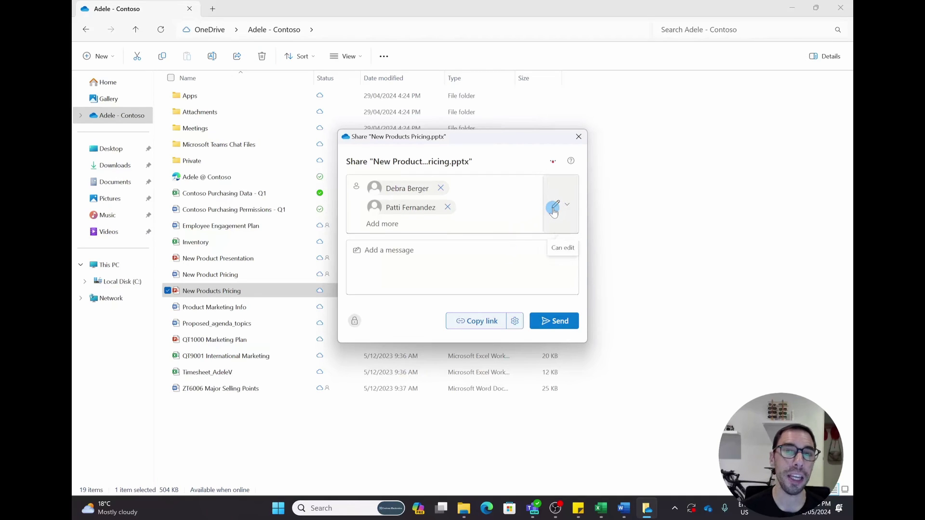
{"action": "left_click", "coordinate": [554, 210]}
{"action": "left_click", "coordinate": [516, 266]}
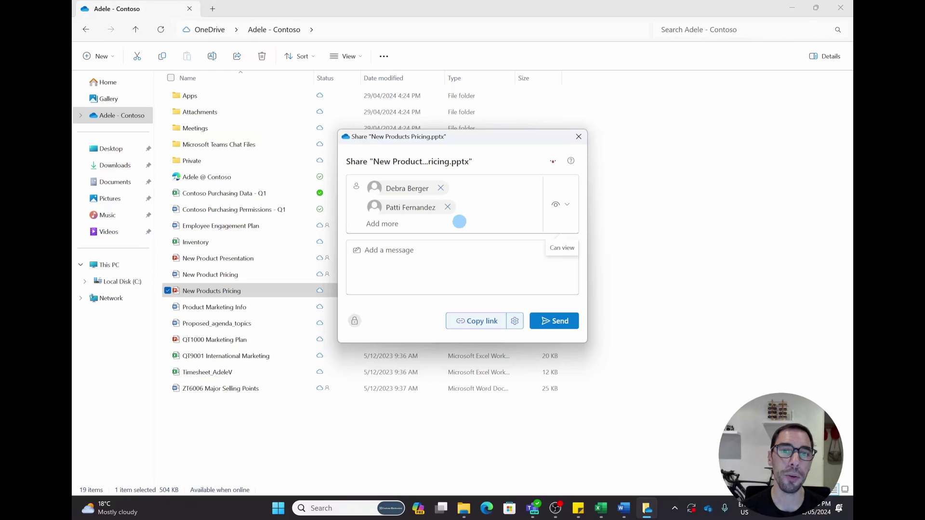
{"action": "left_click", "coordinate": [459, 222]}
{"action": "left_click", "coordinate": [561, 204]}
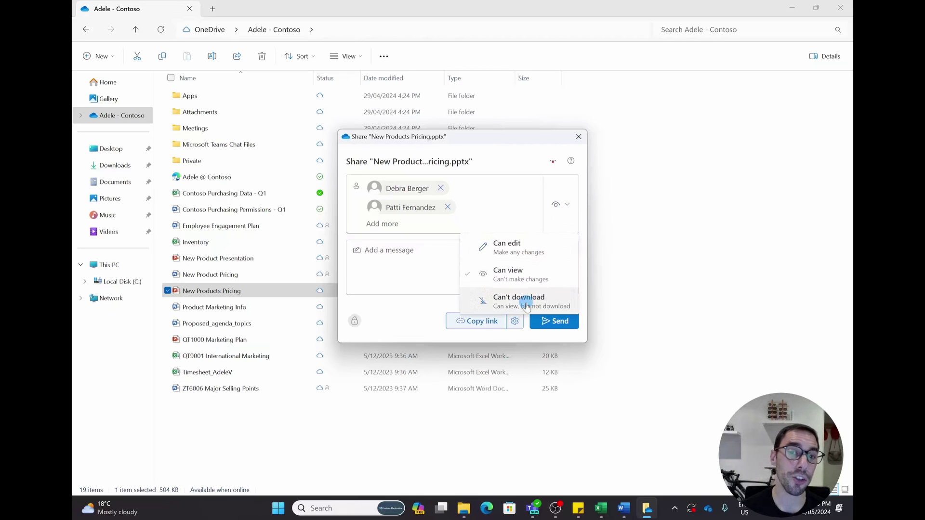
{"action": "left_click", "coordinate": [519, 249]}
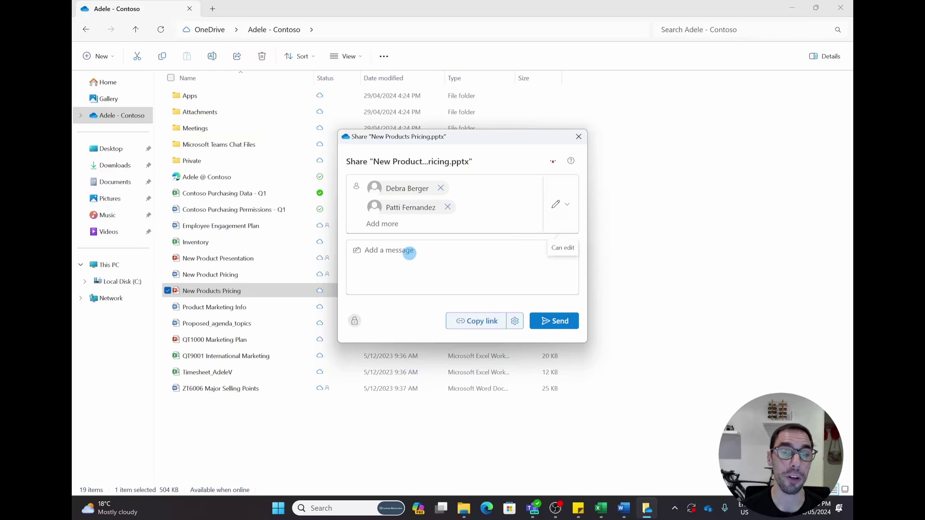
Add the message "Hi team, please update the new product pricing", send the sharing invitation and close the dialog.
{"action": "left_click", "coordinate": [409, 252]}
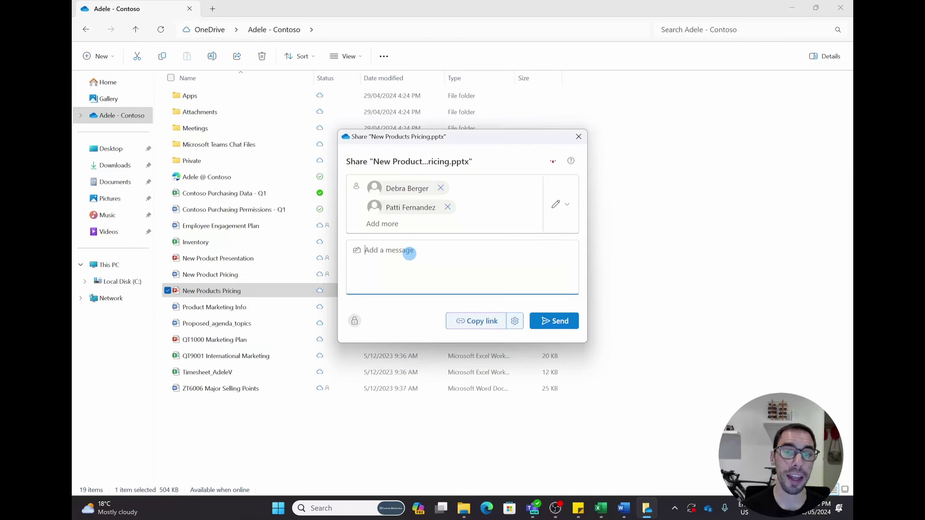
{"action": "type", "text": "Hi team, please update the new product pricing"}
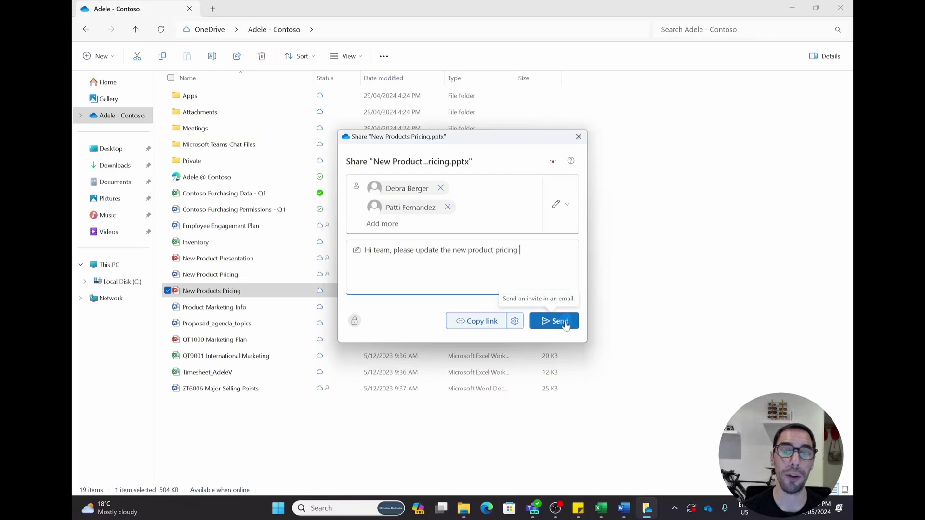
{"action": "left_click", "coordinate": [480, 324]}
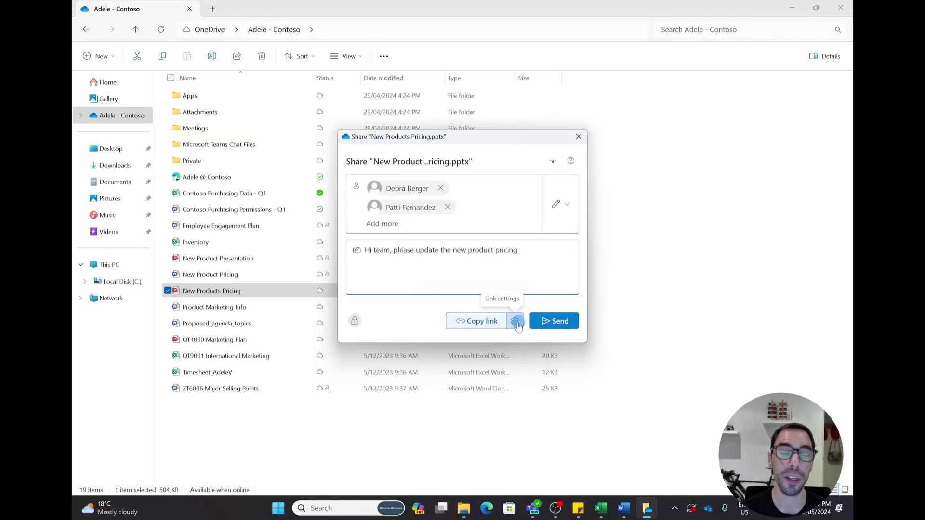
{"action": "left_click", "coordinate": [561, 322]}
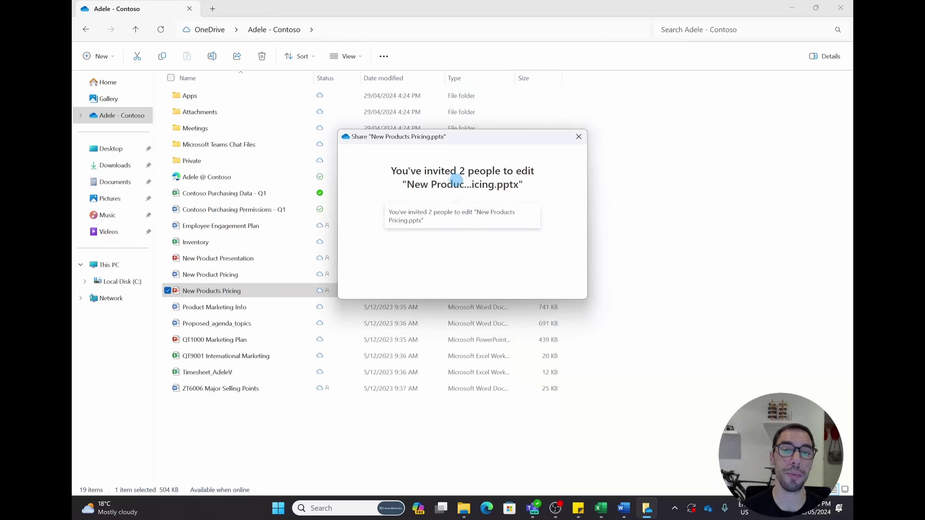
{"action": "left_click", "coordinate": [581, 136]}
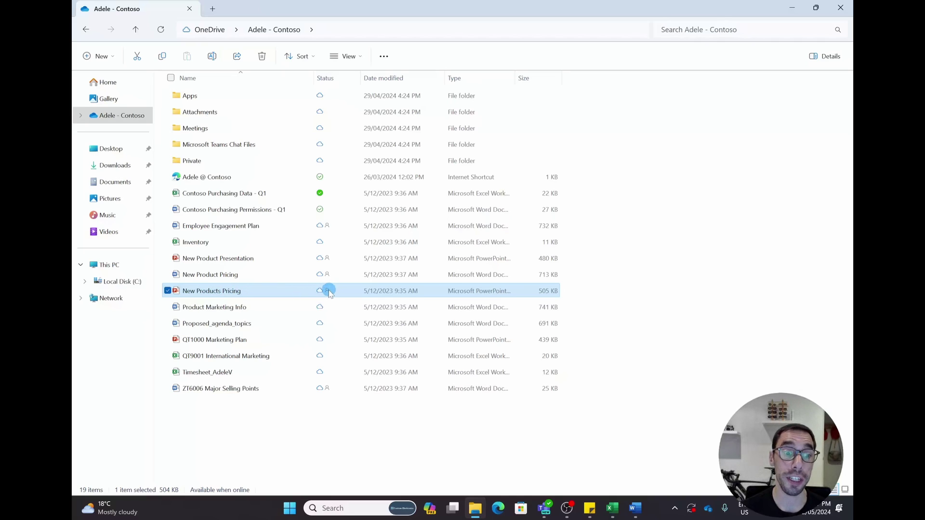
Open the access management for the New Products Pricing presentation from its OneDrive sharing dialog and review the first recipient's access summary.
{"action": "right_click", "coordinate": [259, 291]}
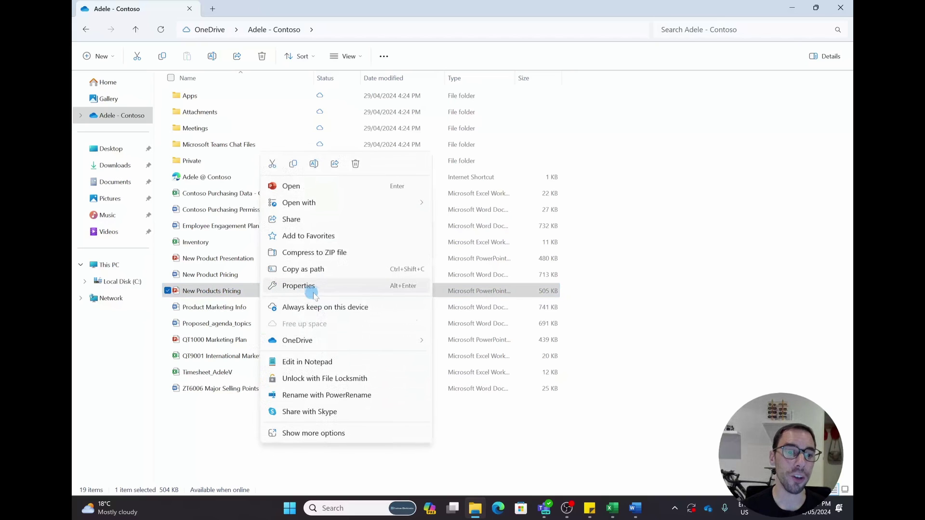
{"action": "mouse_move", "coordinate": [339, 339]}
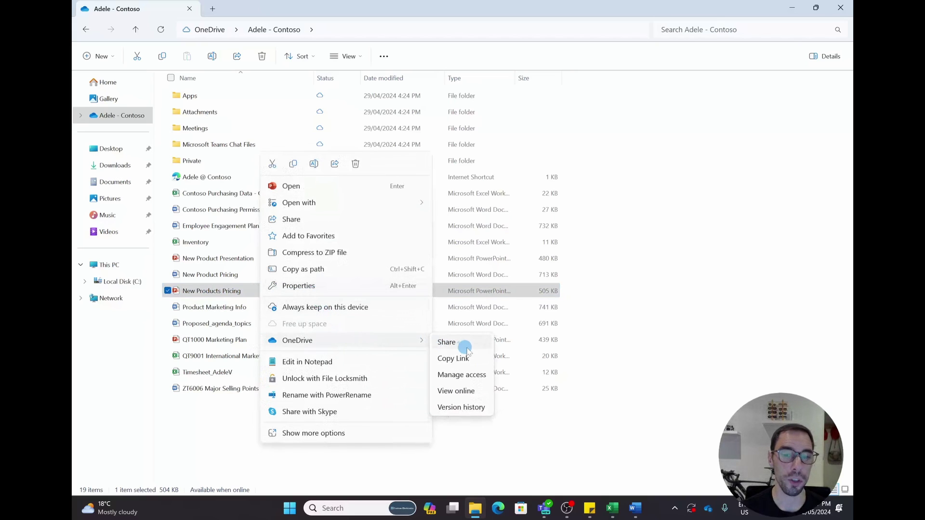
{"action": "left_click", "coordinate": [446, 343]}
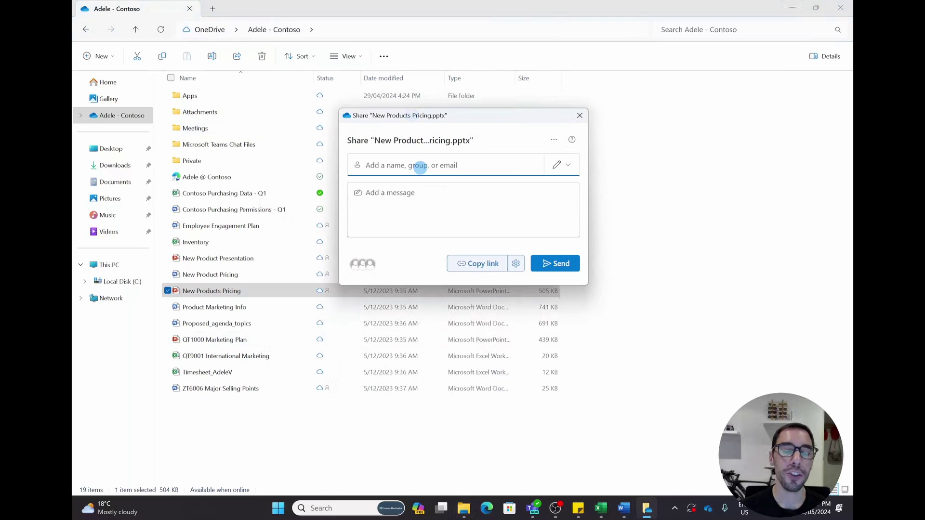
{"action": "left_click", "coordinate": [366, 266]}
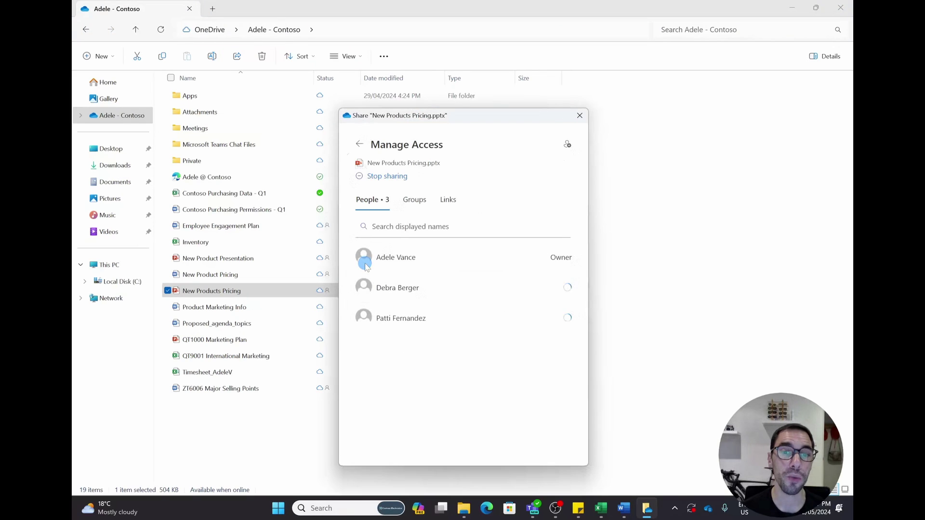
{"action": "left_click_drag", "start_coordinate": [437, 121], "coordinate": [439, 64]}
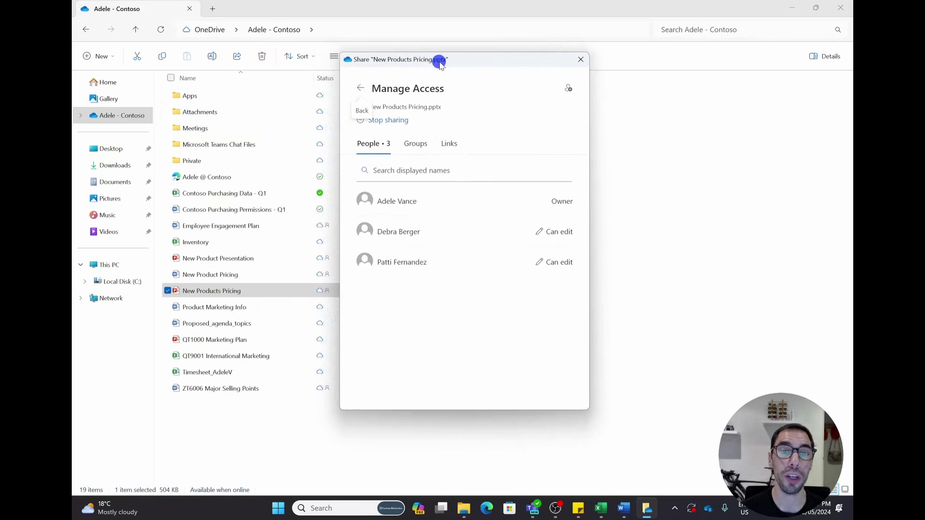
{"action": "left_click", "coordinate": [549, 232]}
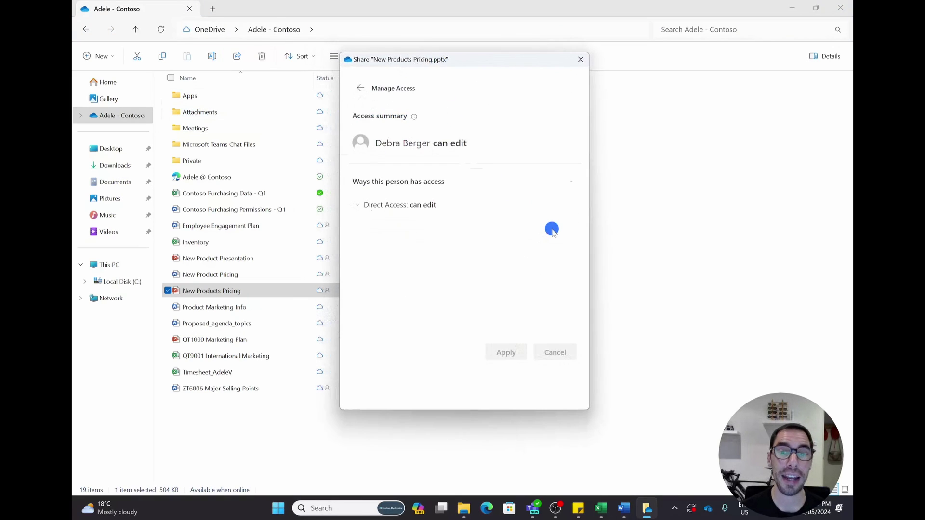
{"action": "left_click", "coordinate": [360, 88]}
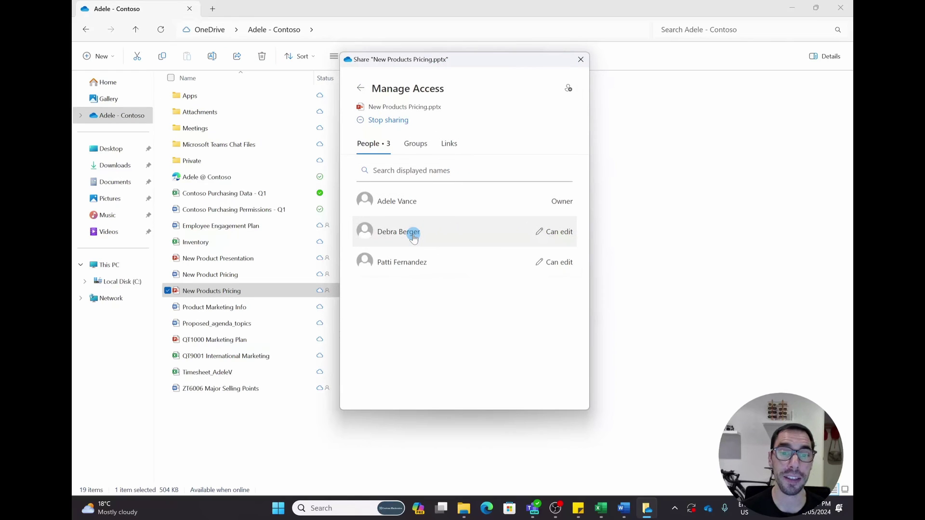
Set the last listed recipient's direct access to Can view, apply it, check the group access and close the sharing dialog.
{"action": "left_click", "coordinate": [545, 263]}
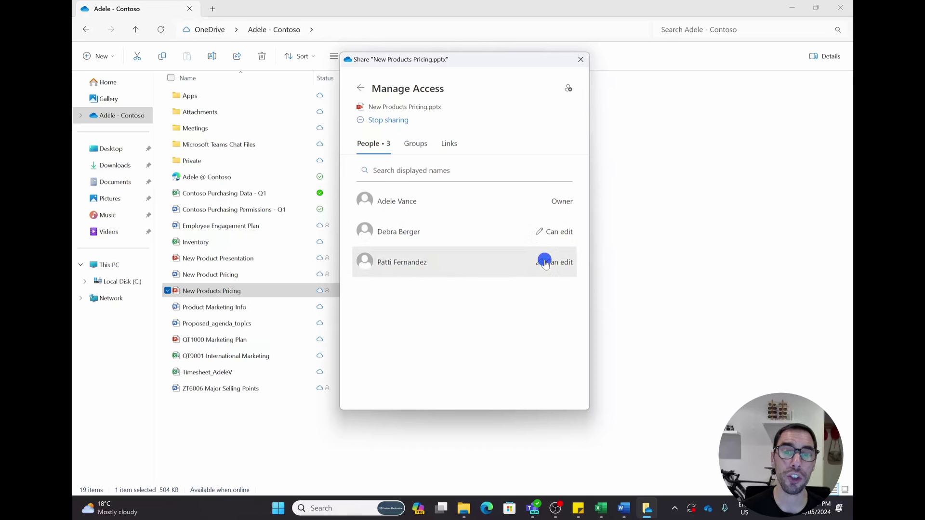
{"action": "left_click", "coordinate": [424, 207]}
{"action": "left_click", "coordinate": [402, 241]}
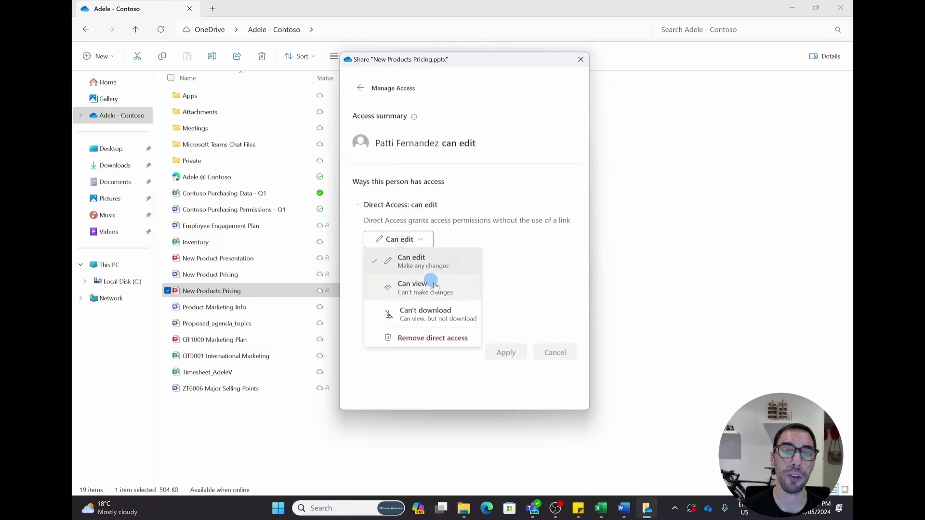
{"action": "left_click", "coordinate": [434, 285]}
{"action": "left_click", "coordinate": [511, 355]}
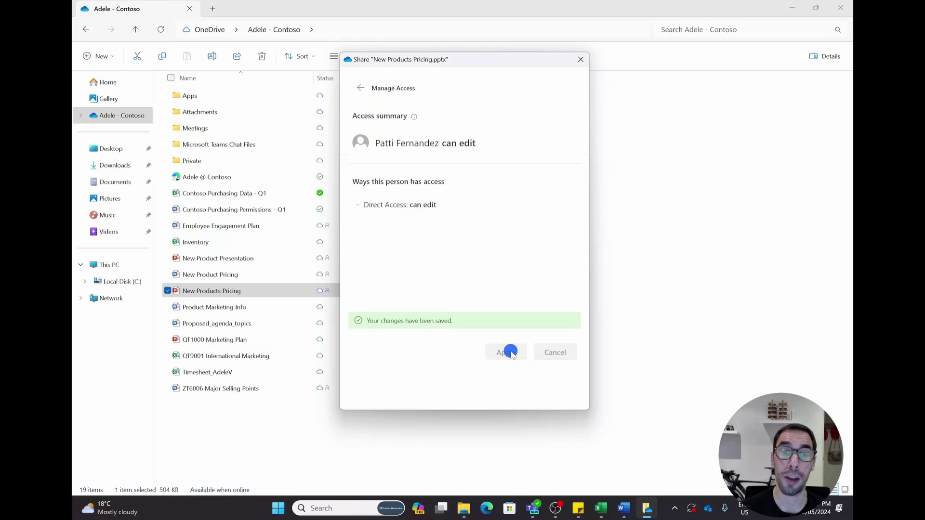
{"action": "left_click", "coordinate": [360, 88]}
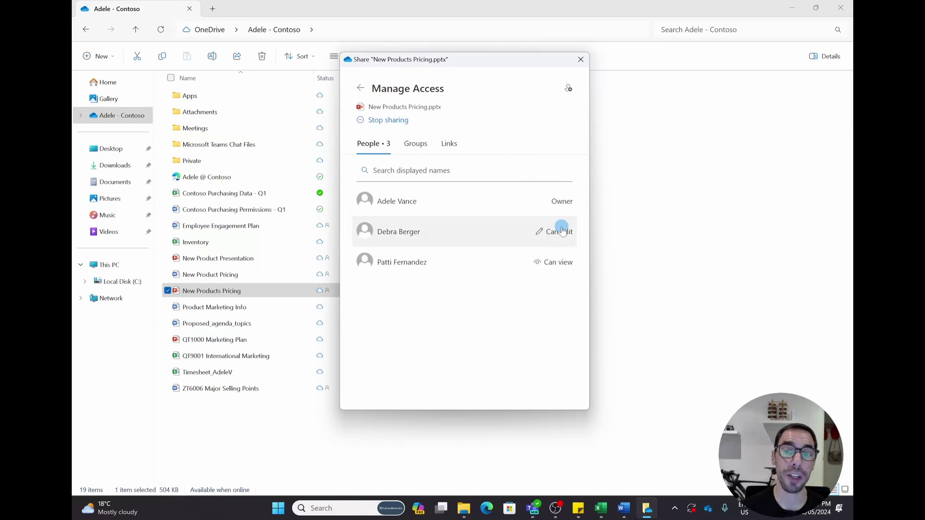
{"action": "left_click", "coordinate": [421, 146]}
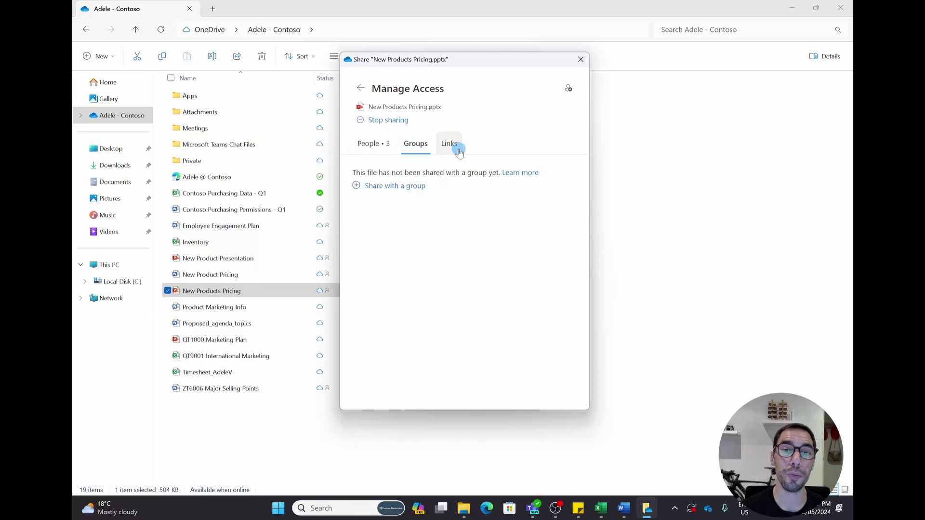
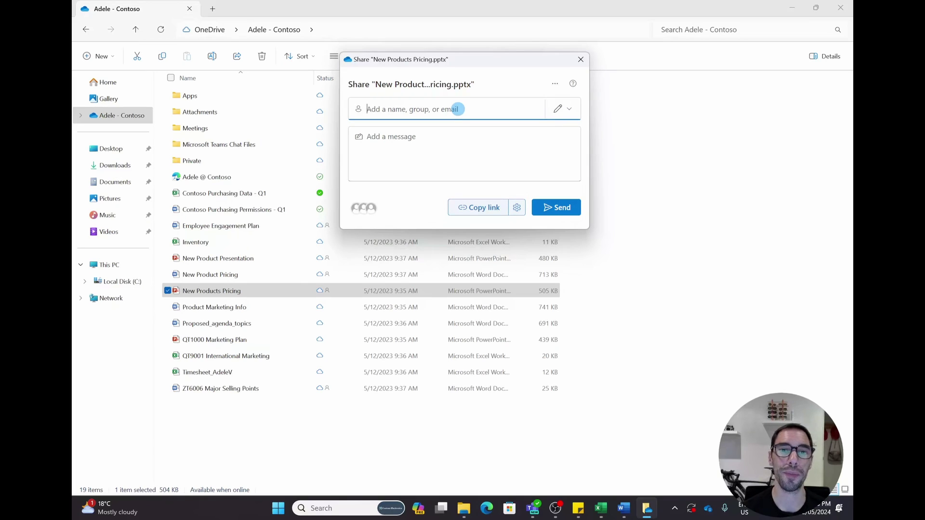
{"action": "left_click", "coordinate": [581, 59]}
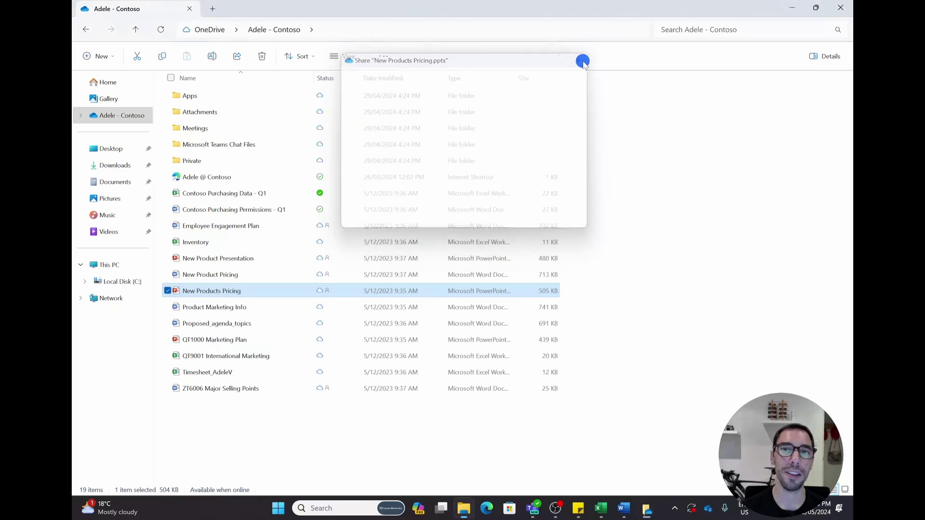
Reopen the OneDrive sharing dialog for the New Products Pricing presentation and open its link settings.
{"action": "right_click", "coordinate": [232, 293]}
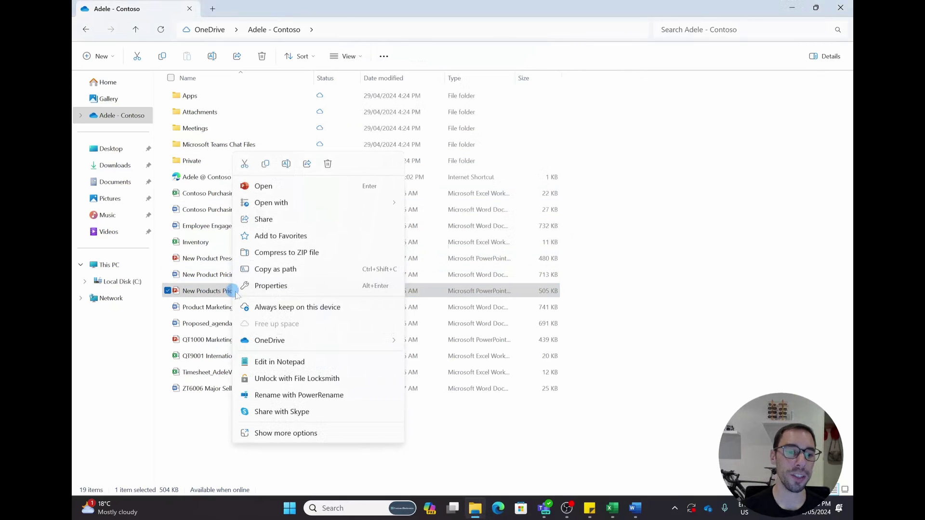
{"action": "mouse_move", "coordinate": [361, 343]}
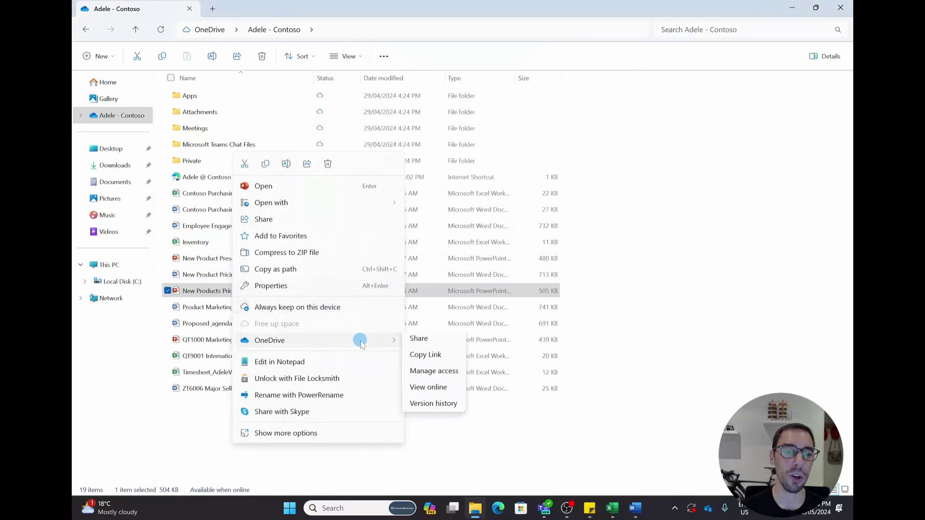
{"action": "left_click", "coordinate": [441, 343]}
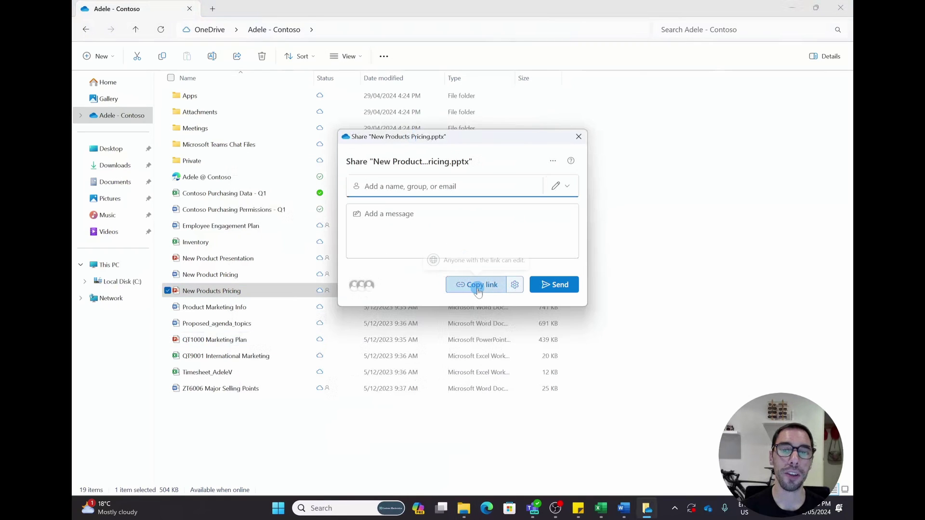
{"action": "left_click", "coordinate": [514, 286]}
{"action": "left_click_drag", "start_coordinate": [452, 135], "coordinate": [453, 58]}
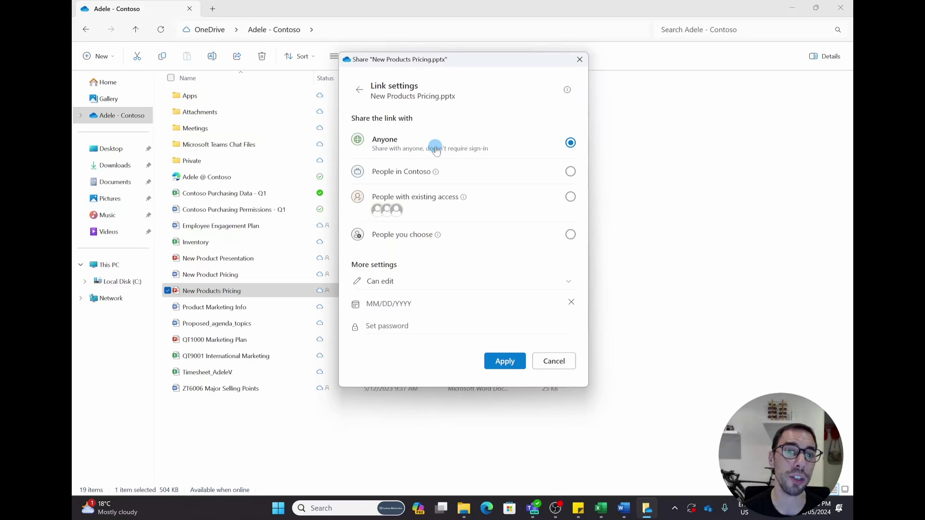
Try the link audiences People in Contoso, People with existing access and People you choose.
{"action": "left_click", "coordinate": [399, 173]}
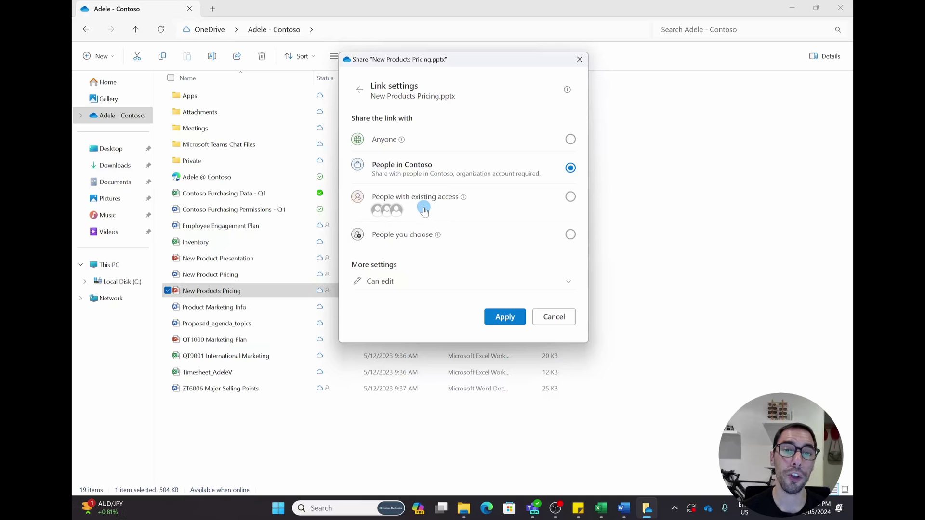
{"action": "left_click", "coordinate": [502, 195]}
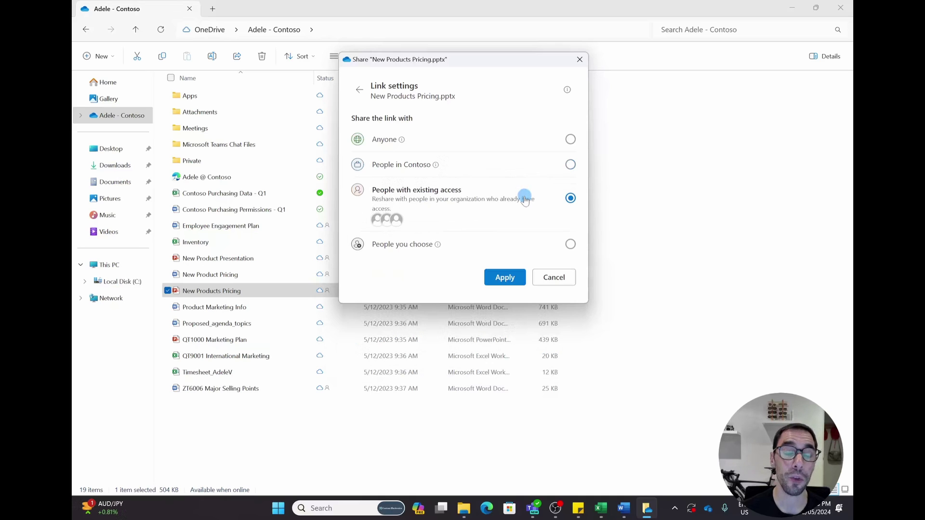
{"action": "left_click", "coordinate": [421, 245]}
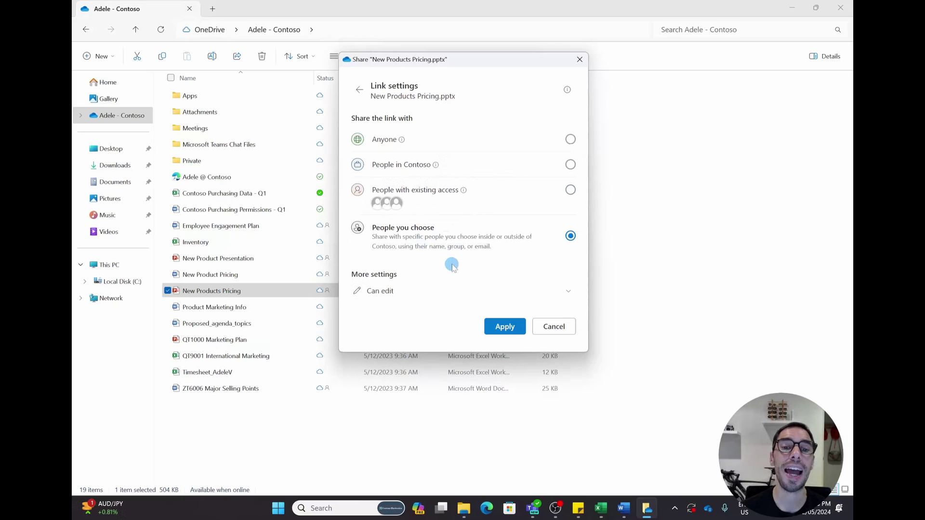
Restrict the sharing link to People in Contoso with Can edit permission, apply the settings and copy the link.
{"action": "left_click", "coordinate": [404, 166]}
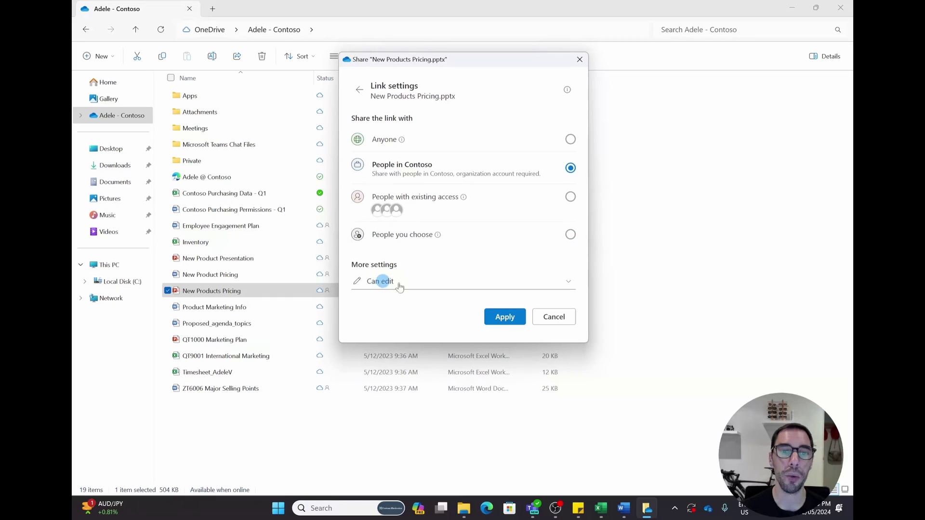
{"action": "left_click", "coordinate": [498, 319]}
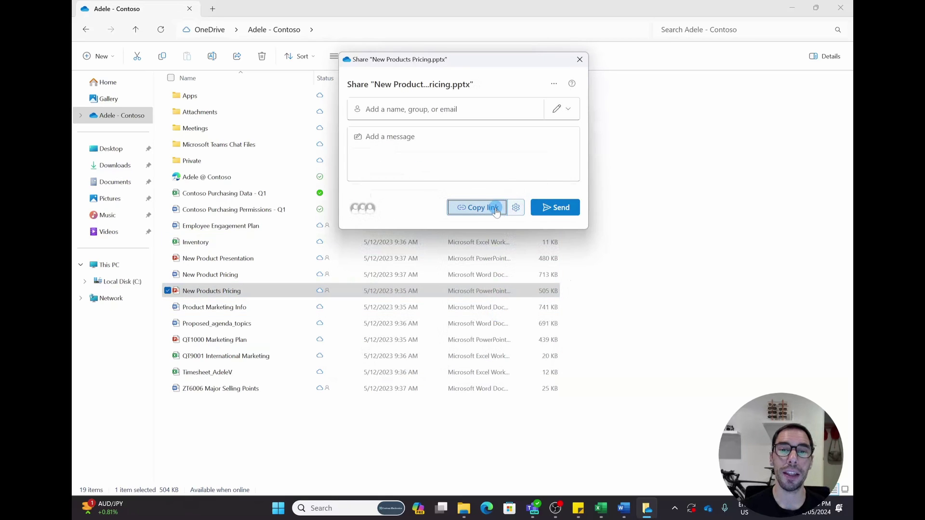
{"action": "left_click", "coordinate": [486, 208]}
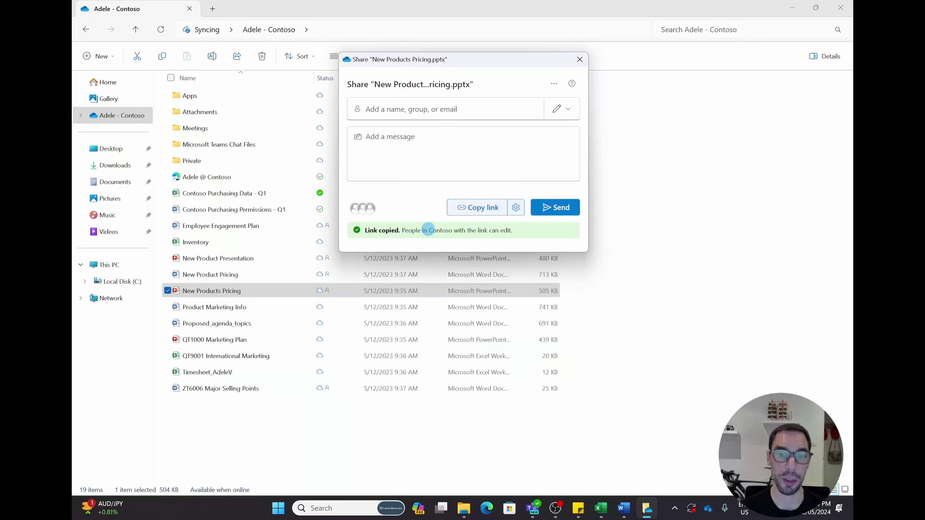
Switch to Teams and, in the colleague's chat about the progress tracker, write a greeting with "here's the pricing" and paste the copied link.
{"action": "left_click", "coordinate": [533, 508]}
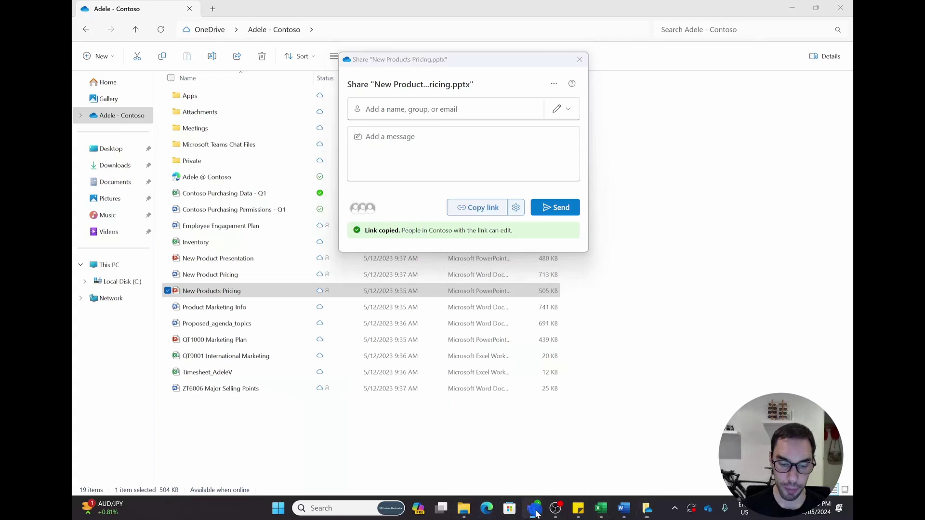
{"action": "left_click", "coordinate": [182, 154]}
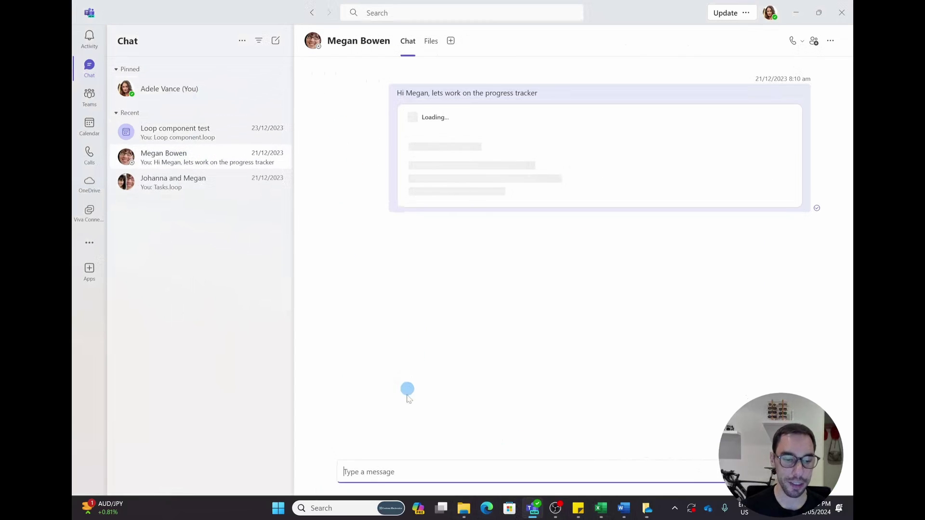
{"action": "left_click", "coordinate": [397, 463]}
{"action": "type", "text": "Hi Megan, here's the pricing"}
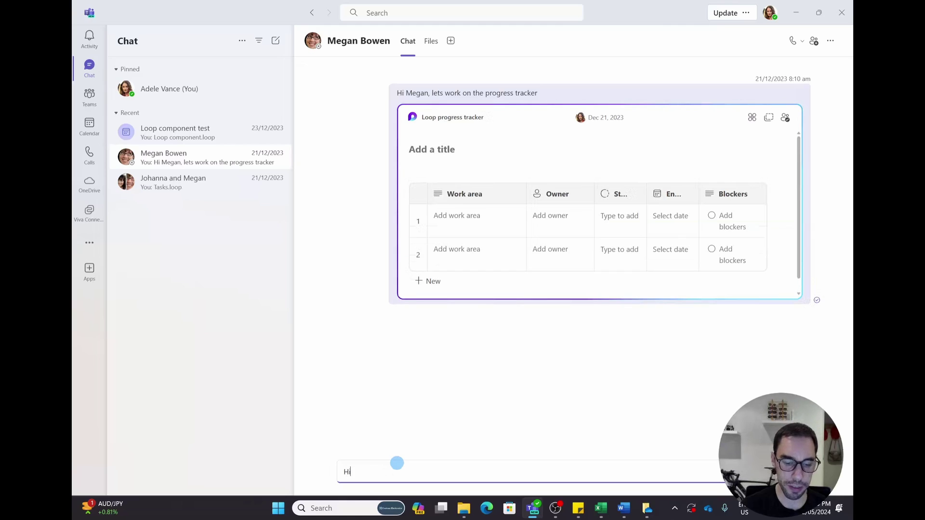
{"action": "key", "text": "ctrl+v"}
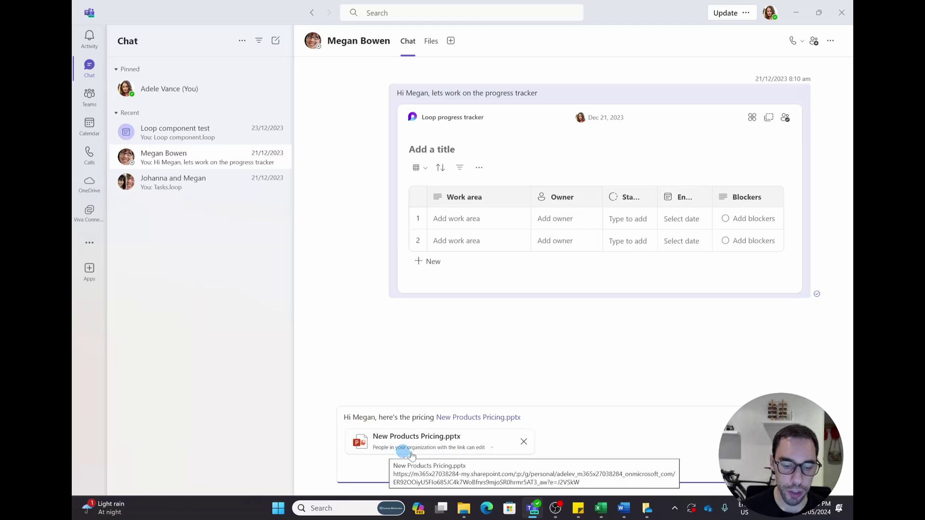
Review the pasted link's settings, keep People in Contoso with Can edit, apply them and send the chat message.
{"action": "left_click", "coordinate": [492, 450]}
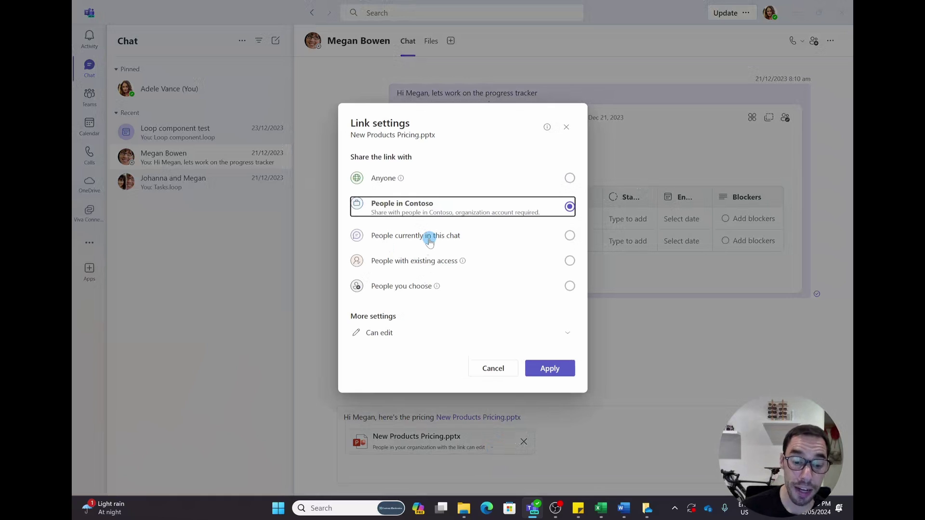
{"action": "left_click", "coordinate": [385, 333]}
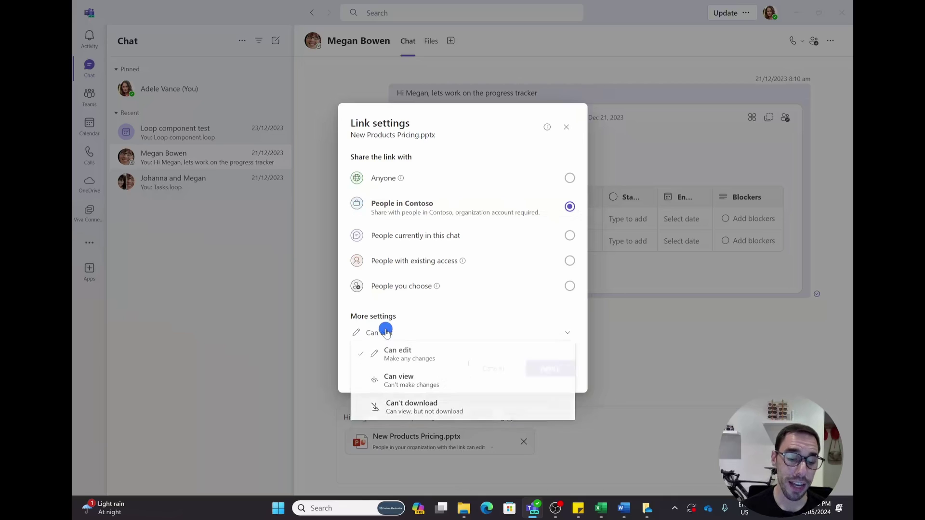
{"action": "left_click", "coordinate": [398, 350]}
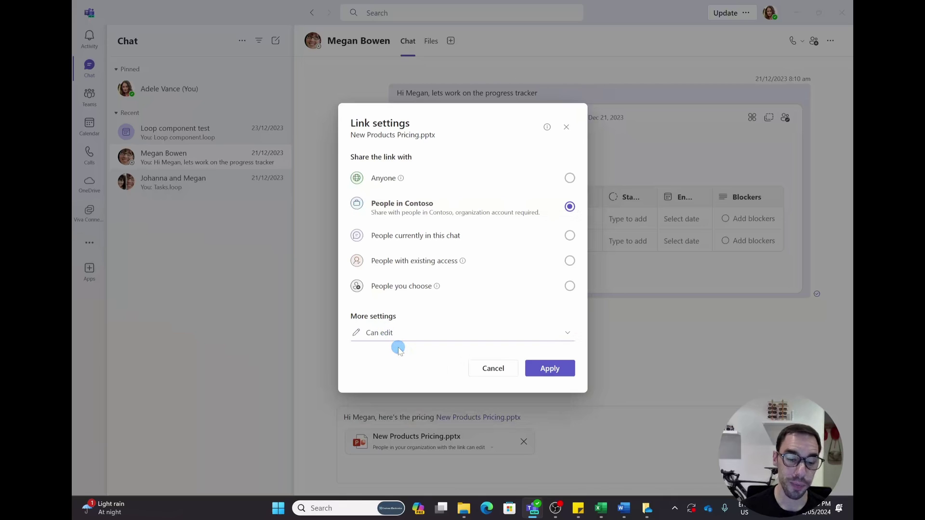
{"action": "left_click", "coordinate": [542, 369]}
{"action": "key", "text": "Return"}
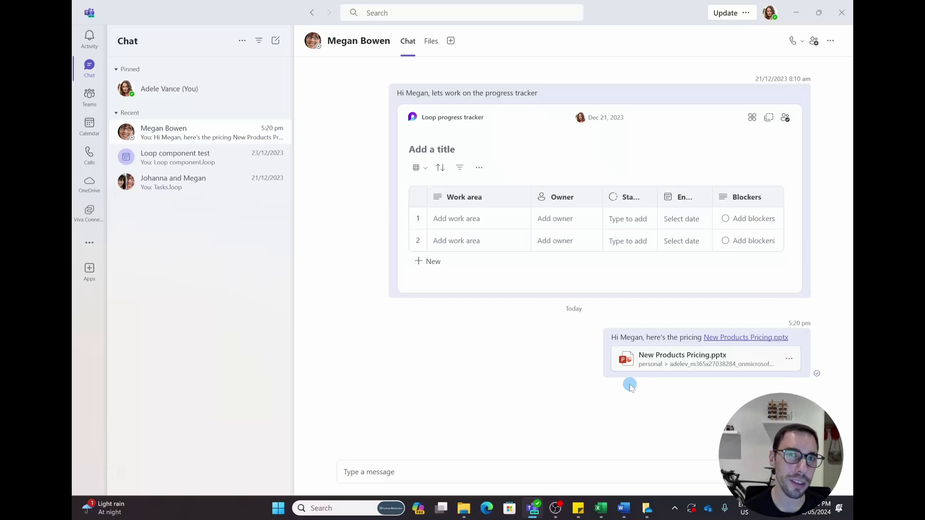
Switch back to File Explorer, view the OneDrive version history of New Products Pricing and inspect the options for its listed version.
{"action": "key", "text": "alt+Tab"}
{"action": "key", "text": "alt+Tab"}
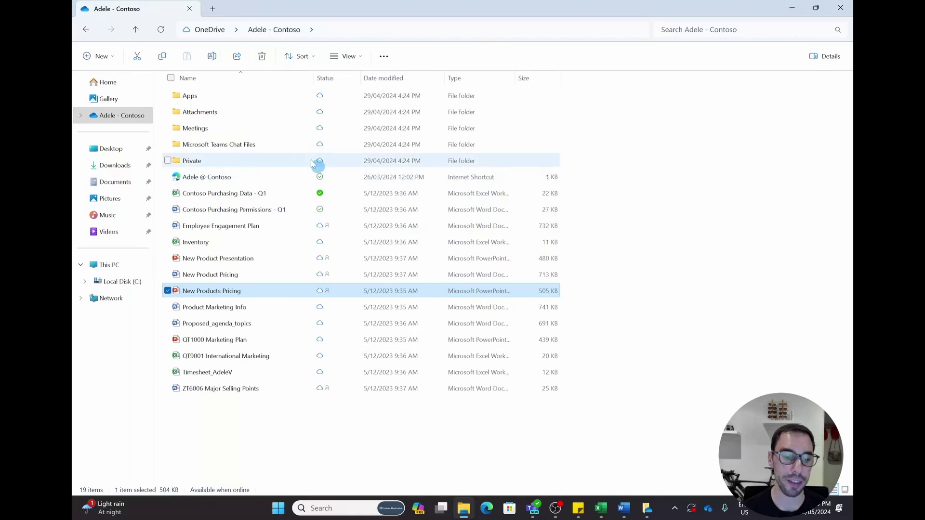
{"action": "right_click", "coordinate": [237, 294]}
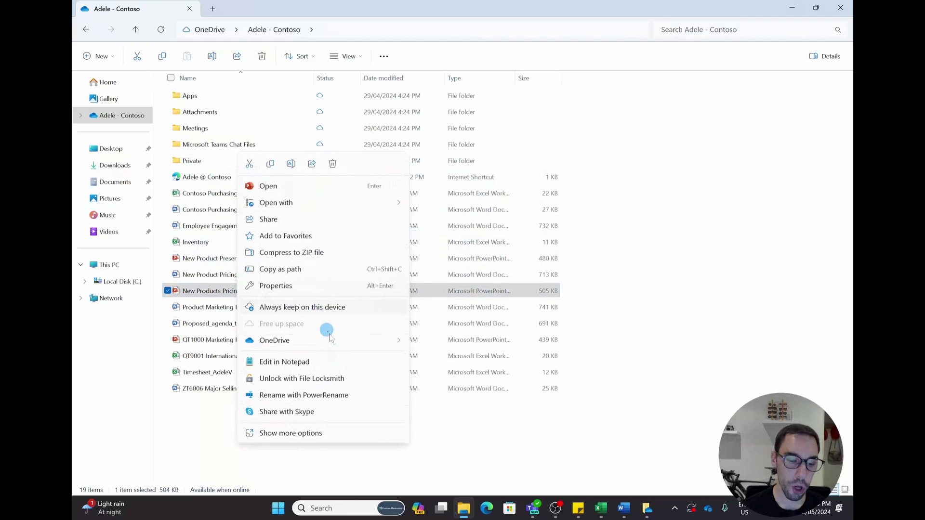
{"action": "mouse_move", "coordinate": [346, 341]}
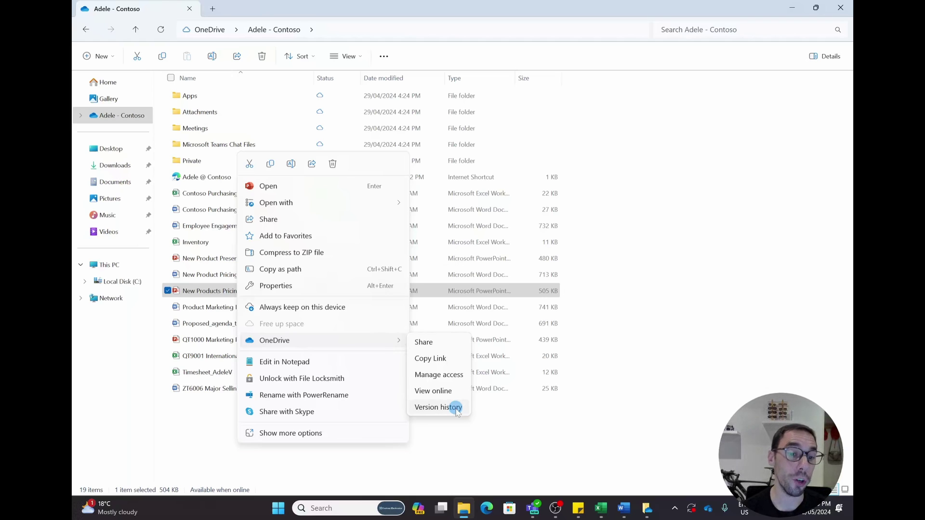
{"action": "left_click", "coordinate": [438, 407]}
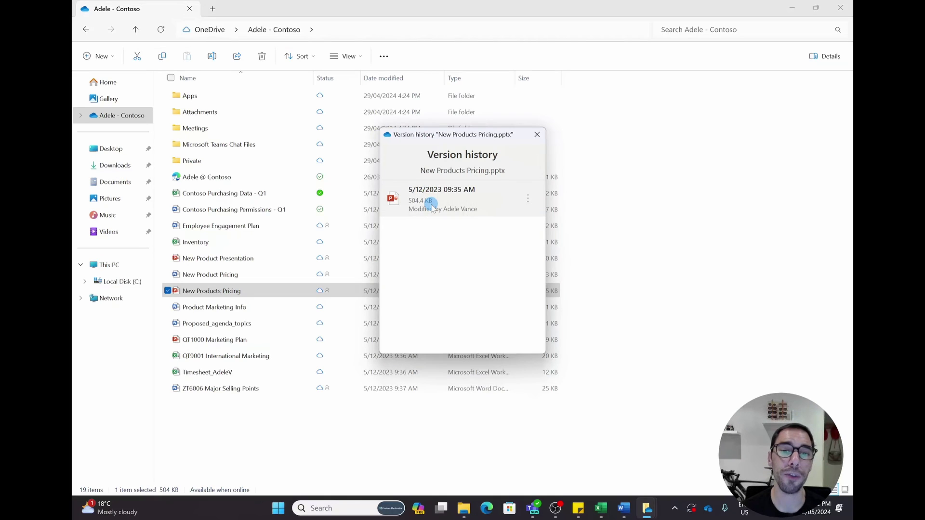
{"action": "left_click", "coordinate": [530, 202]}
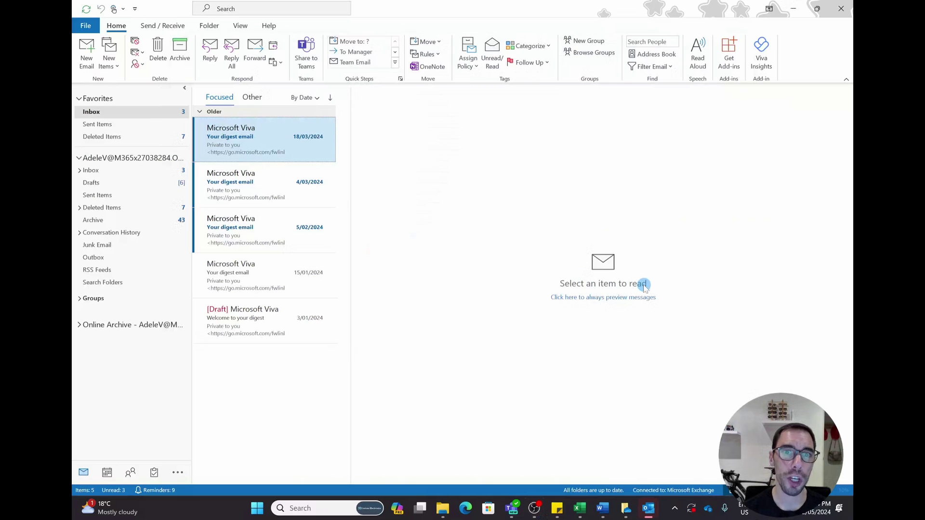
Switch to Outlook, start a new email and address it to the second suggested recent contact.
{"action": "left_click", "coordinate": [86, 53]}
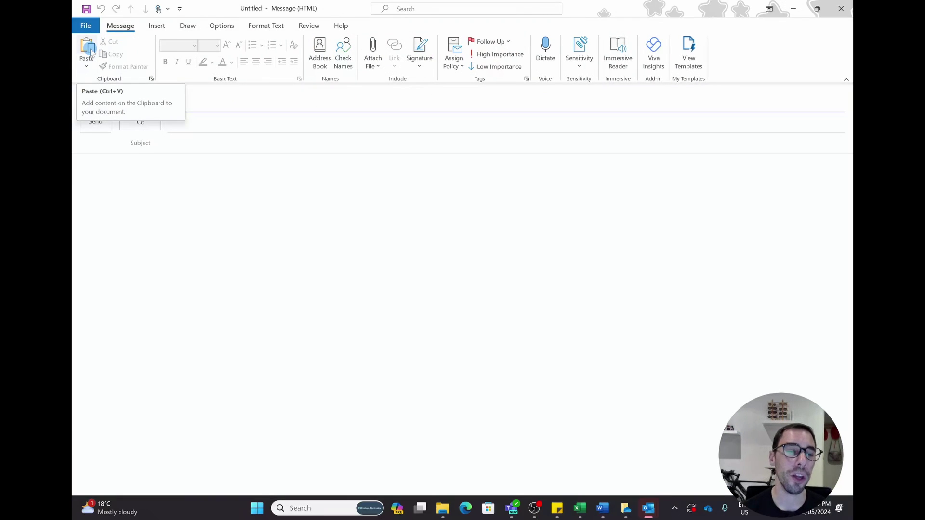
{"action": "left_click", "coordinate": [399, 188]}
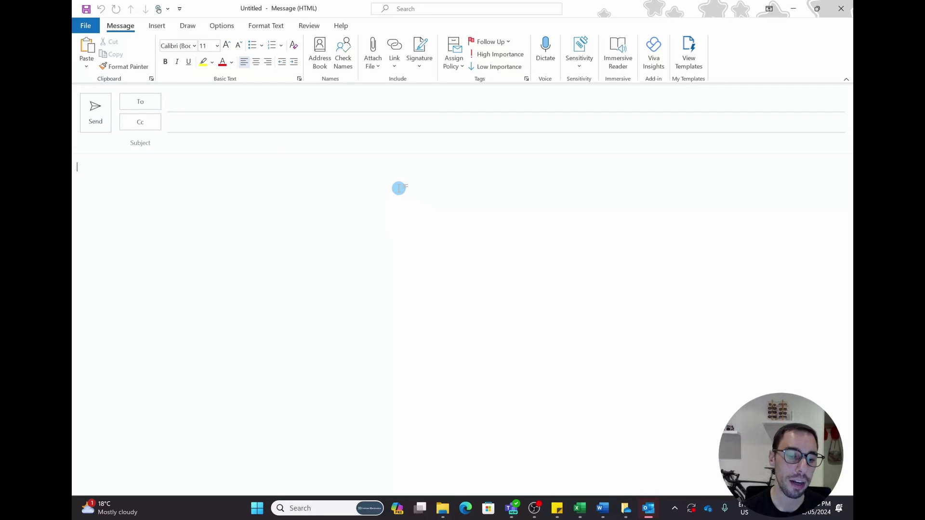
{"action": "left_click", "coordinate": [241, 103]}
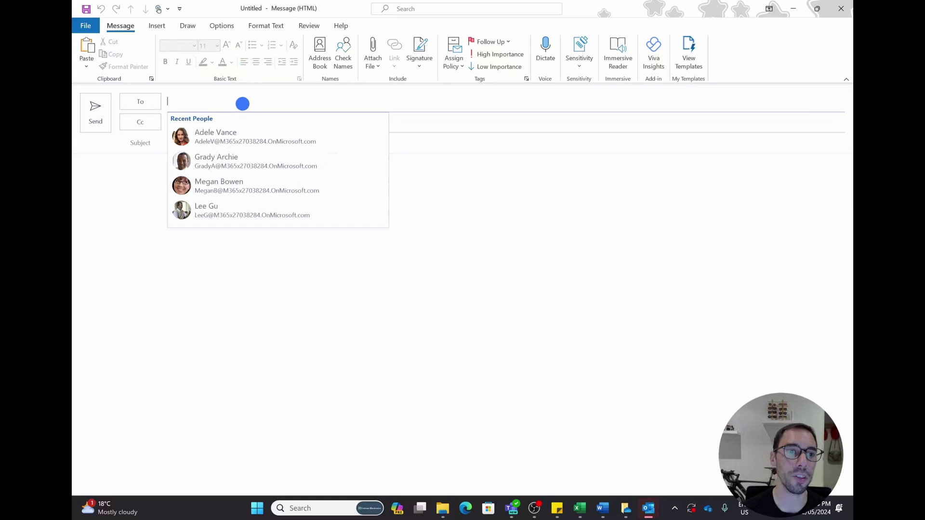
{"action": "left_click", "coordinate": [250, 166]}
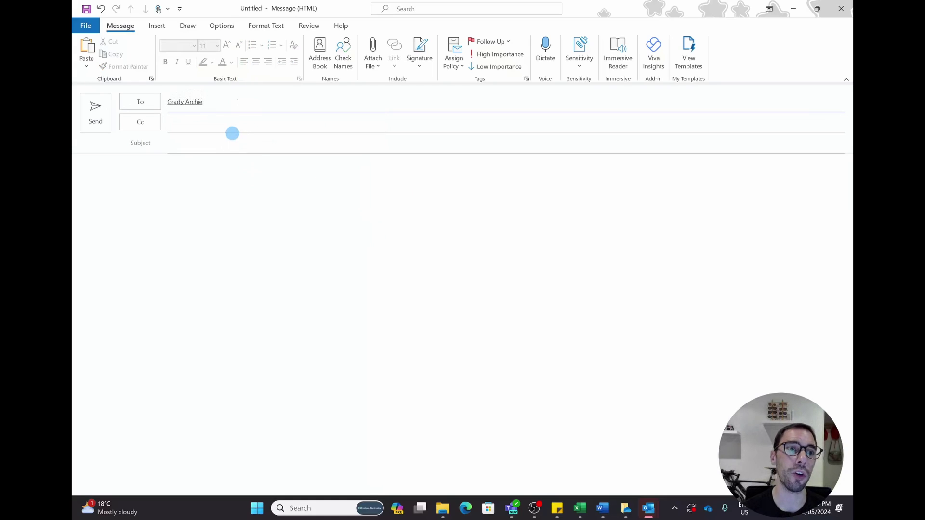
{"action": "left_click", "coordinate": [215, 180]}
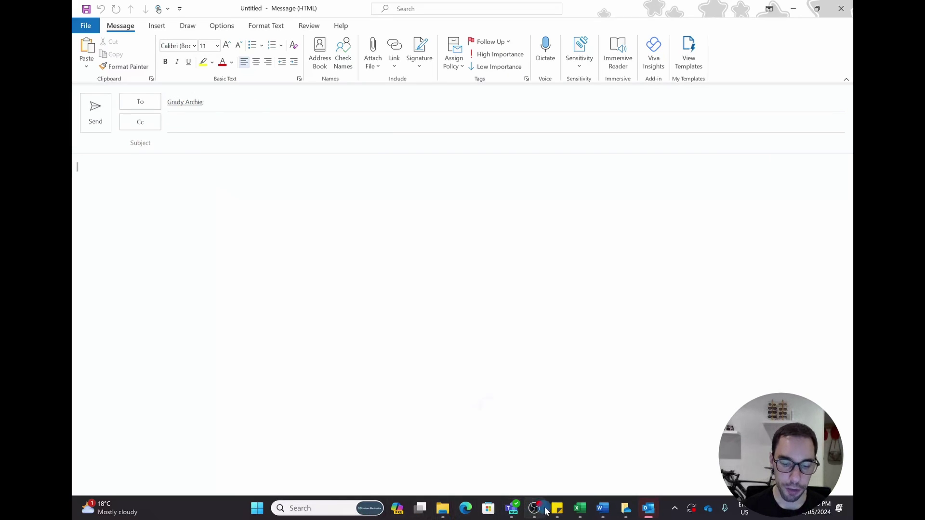
Switch to File Explorer and copy the OneDrive sharing link of the New Products Pricing presentation.
{"action": "left_click", "coordinate": [443, 508]}
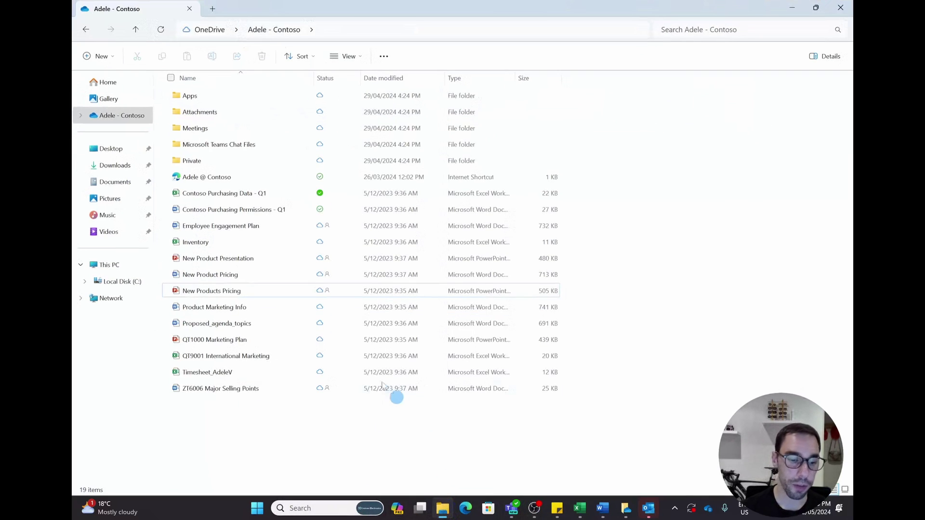
{"action": "left_click", "coordinate": [236, 295]}
{"action": "left_click", "coordinate": [237, 295]}
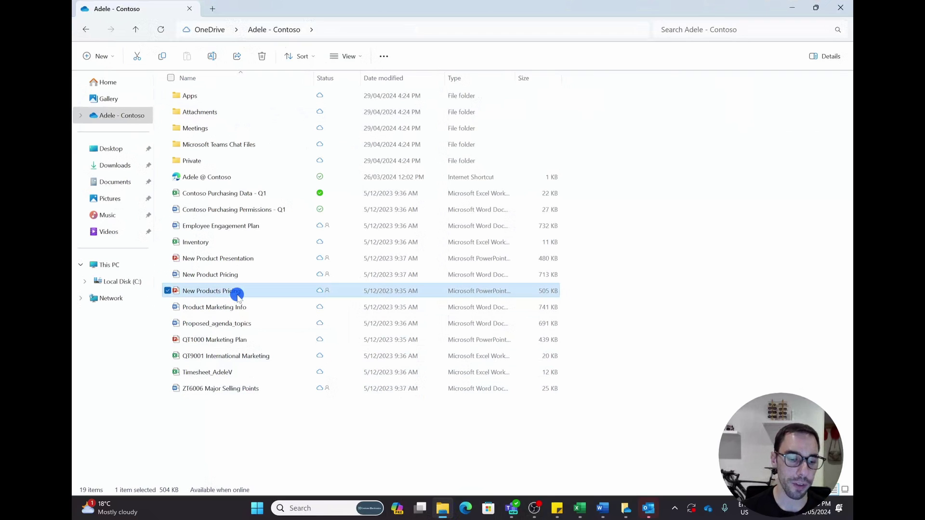
{"action": "right_click", "coordinate": [237, 295]}
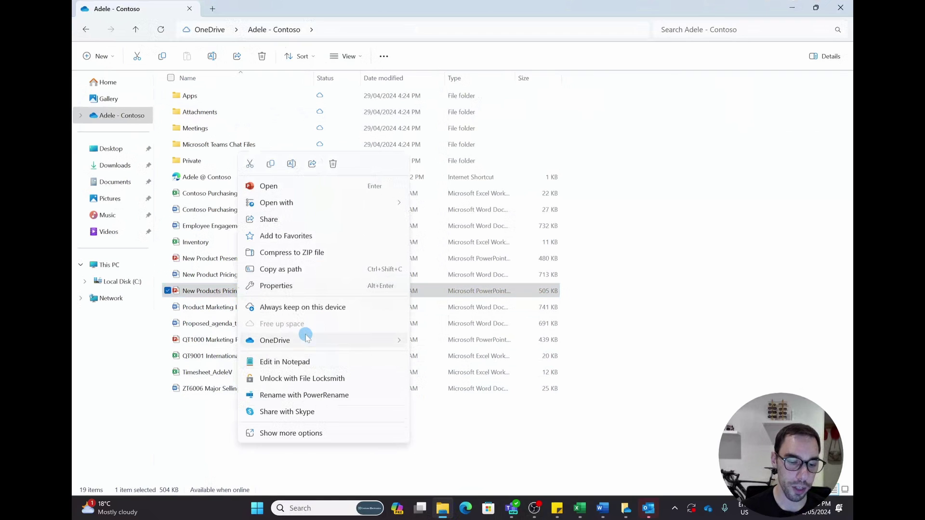
{"action": "mouse_move", "coordinate": [314, 343]}
{"action": "left_click", "coordinate": [449, 361]}
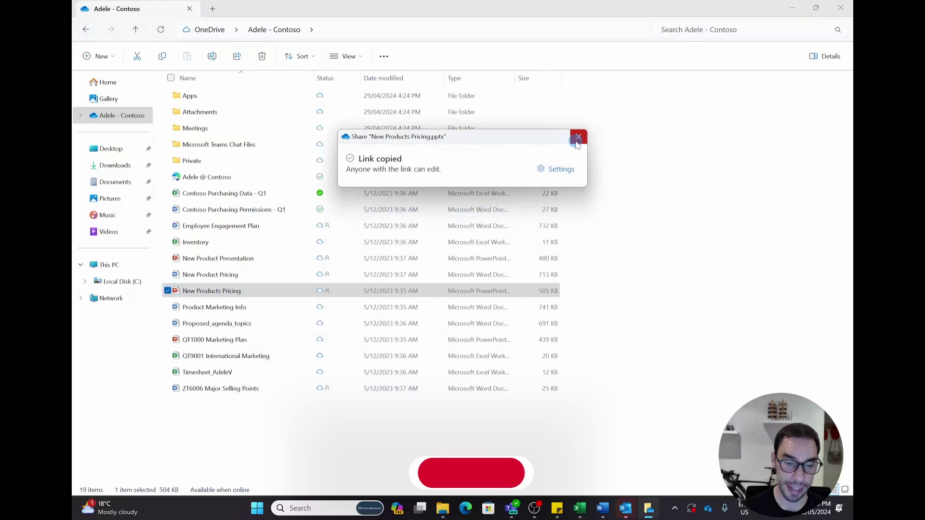
{"action": "left_click", "coordinate": [576, 142]}
Return to the Outlook draft, paste the New Products Pricing link into the message body and delete it again.
{"action": "key", "text": "alt+Tab"}
{"action": "left_click", "coordinate": [374, 212]}
{"action": "type", "text": "New Products Pricing.pptx"}
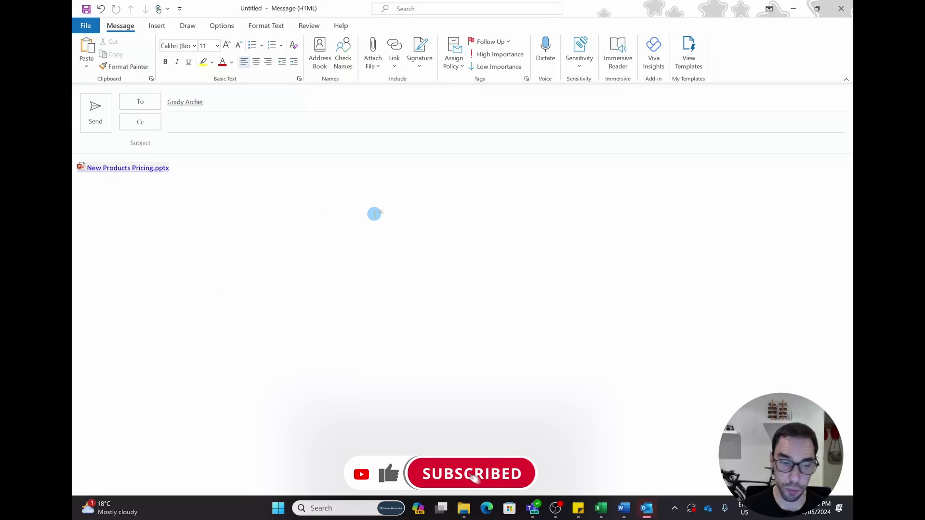
{"action": "key", "text": "ctrl+a"}
{"action": "key", "text": "Delete"}
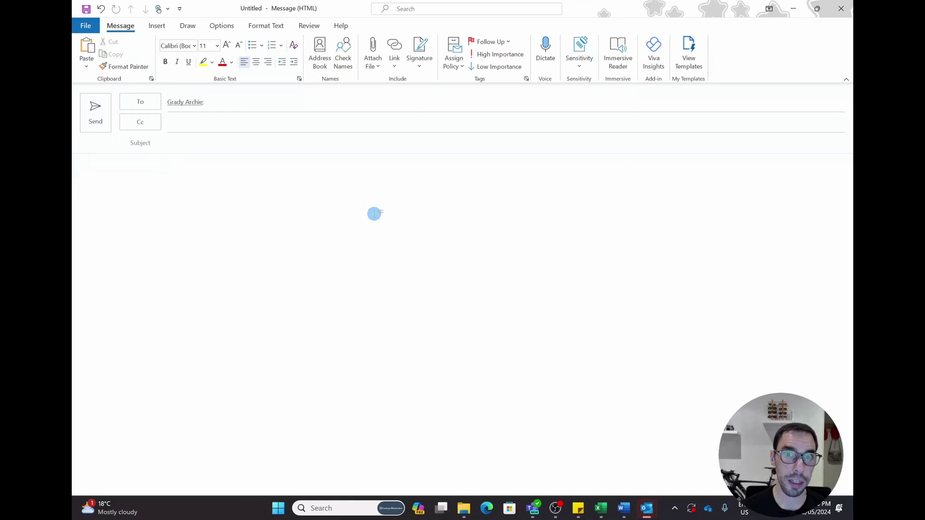
Attach the recent file Contoso Purchasing Permissions - Q1 to the email as a share link.
{"action": "left_click", "coordinate": [184, 45]}
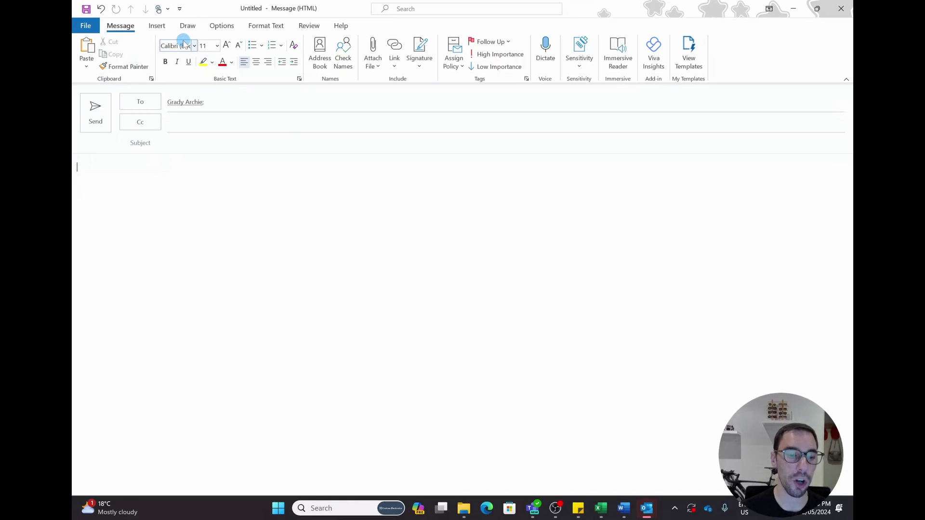
{"action": "left_click", "coordinate": [125, 36]}
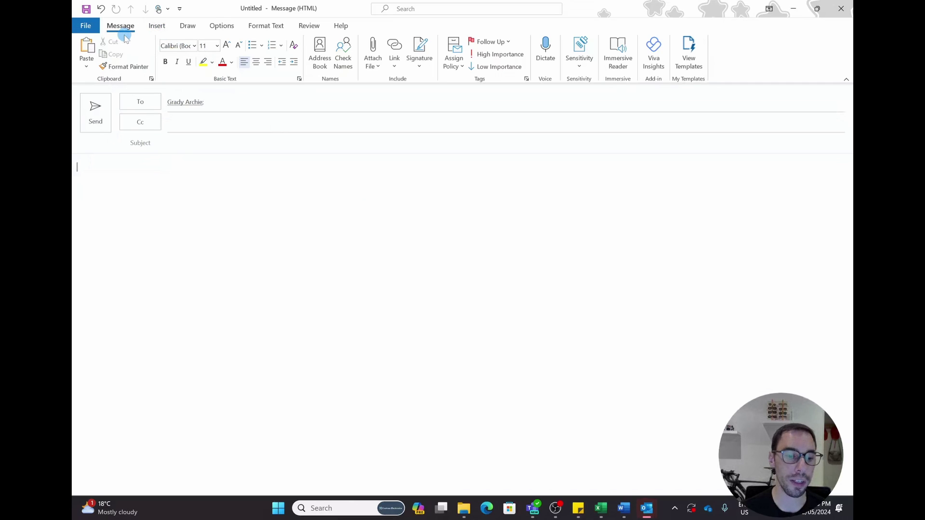
{"action": "left_click", "coordinate": [373, 67]}
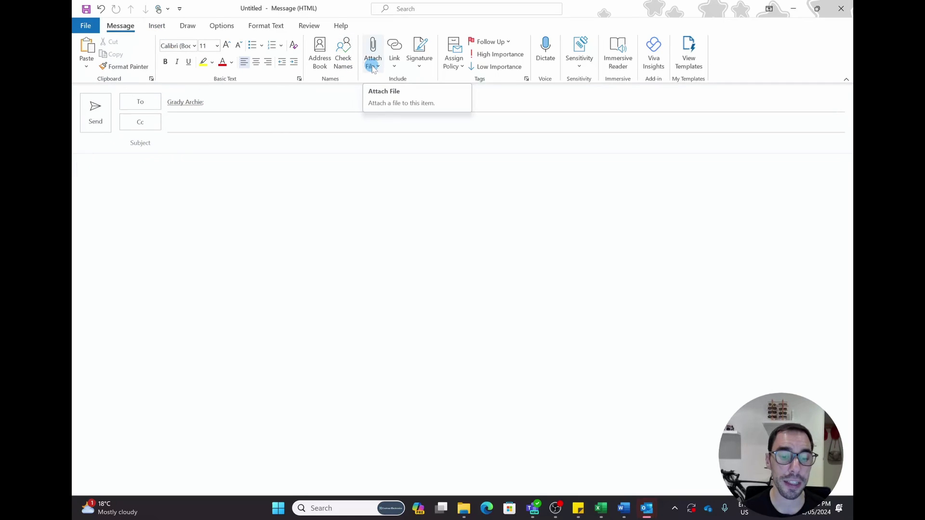
{"action": "left_click", "coordinate": [373, 66]}
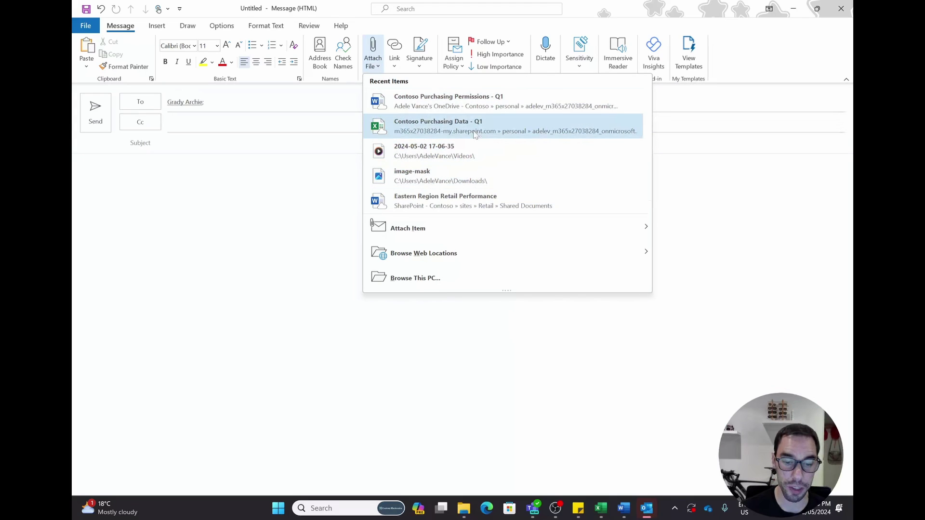
{"action": "left_click", "coordinate": [471, 111]}
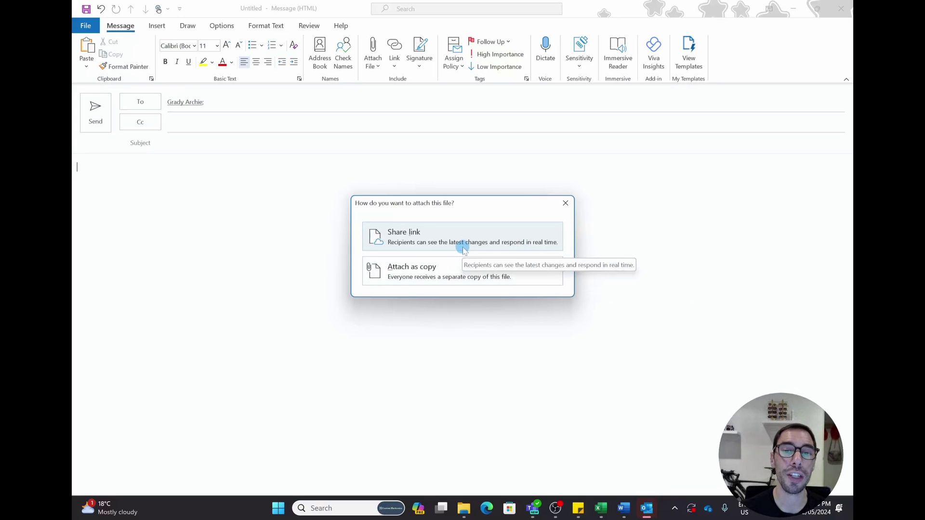
{"action": "left_click", "coordinate": [502, 235]}
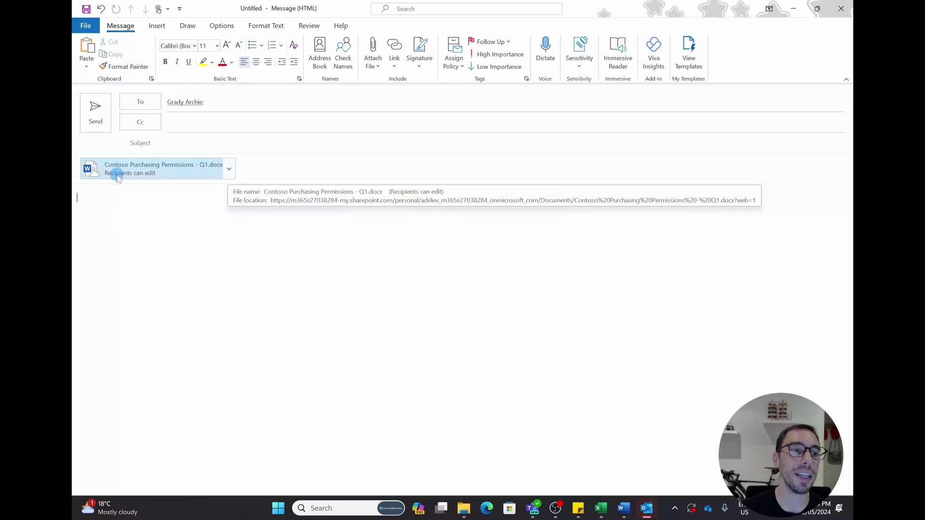
Remove the Contoso Purchasing Permissions - Q1 attachment from the email.
{"action": "left_click", "coordinate": [178, 197]}
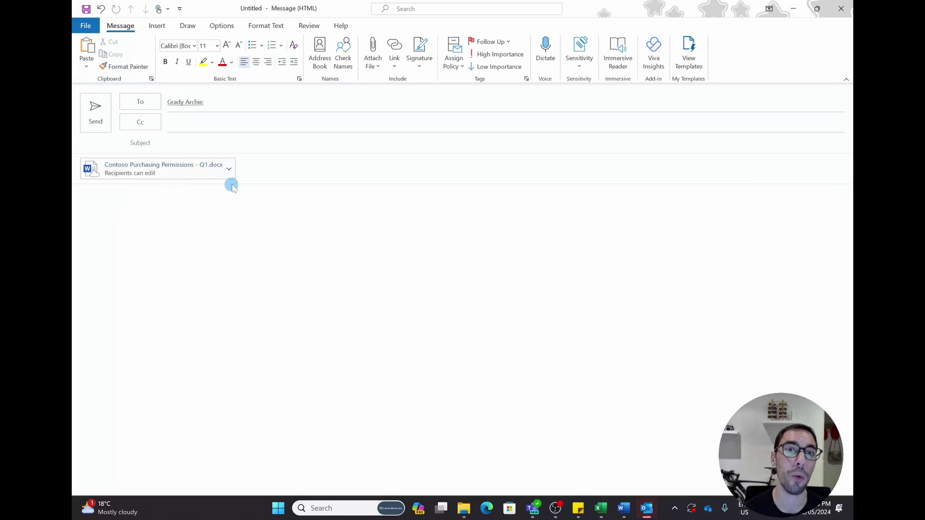
{"action": "left_click", "coordinate": [229, 169]}
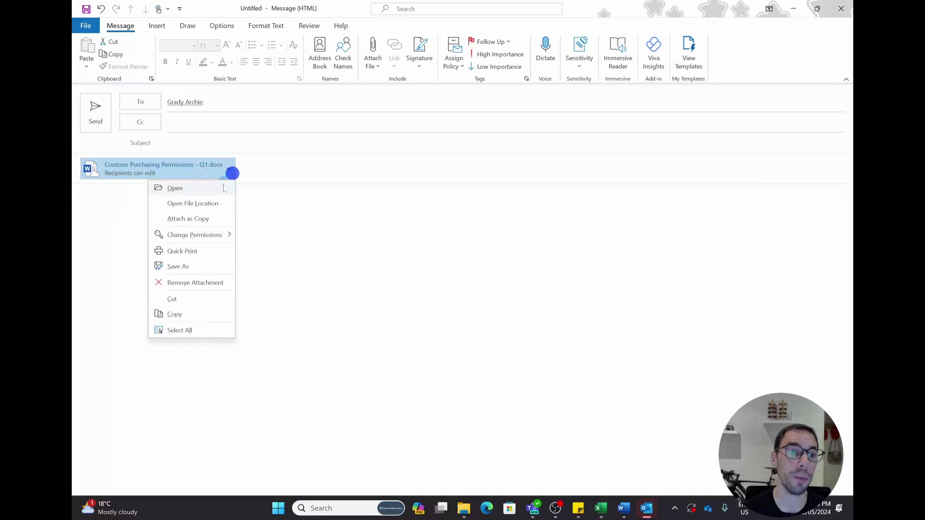
{"action": "left_click", "coordinate": [201, 284]}
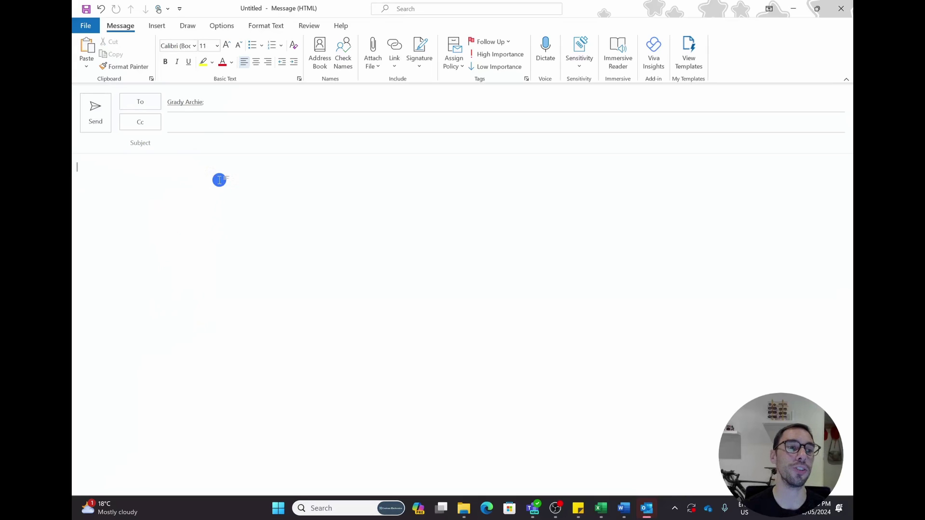
Attach Employee Engagement Plan.docx from the OneDrive - Contoso web location to the email as a share link.
{"action": "left_click", "coordinate": [371, 63]}
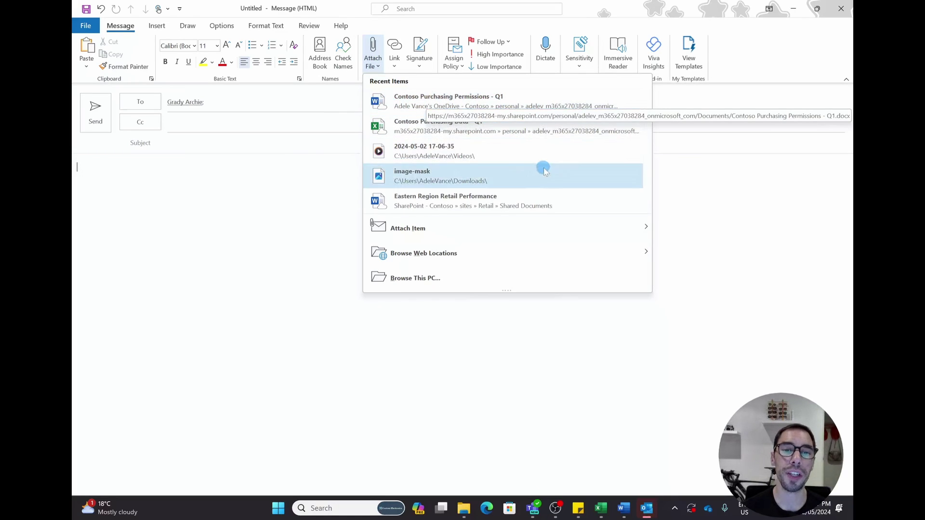
{"action": "mouse_move", "coordinate": [561, 230]}
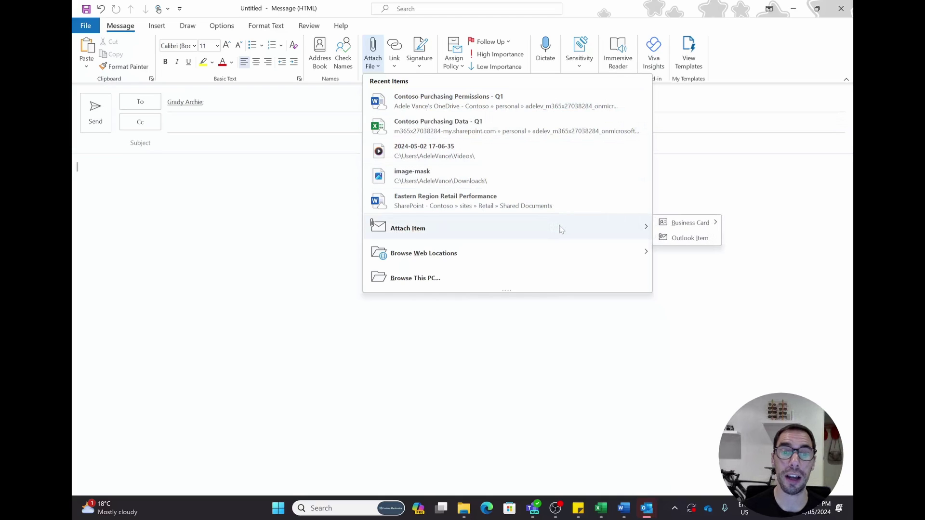
{"action": "mouse_move", "coordinate": [561, 247]}
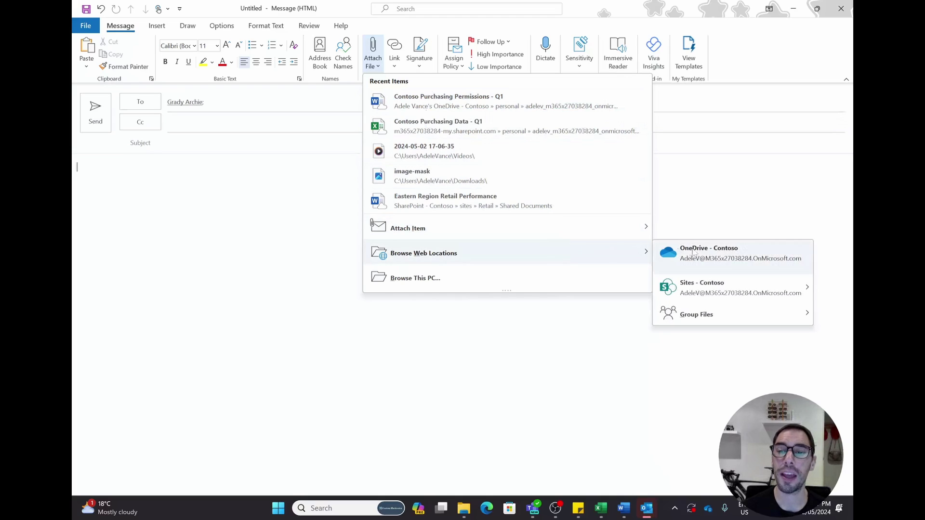
{"action": "left_click", "coordinate": [722, 256]}
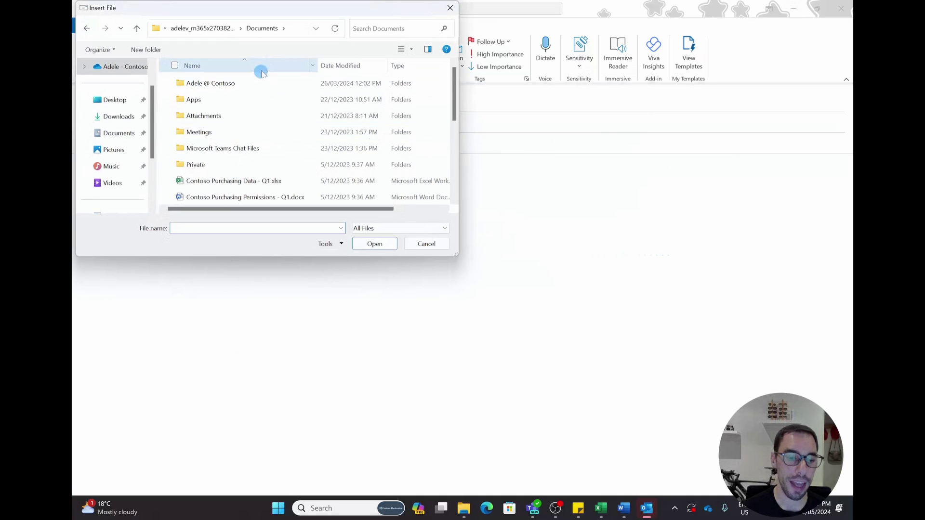
{"action": "left_click_drag", "start_coordinate": [273, 8], "coordinate": [413, 62]}
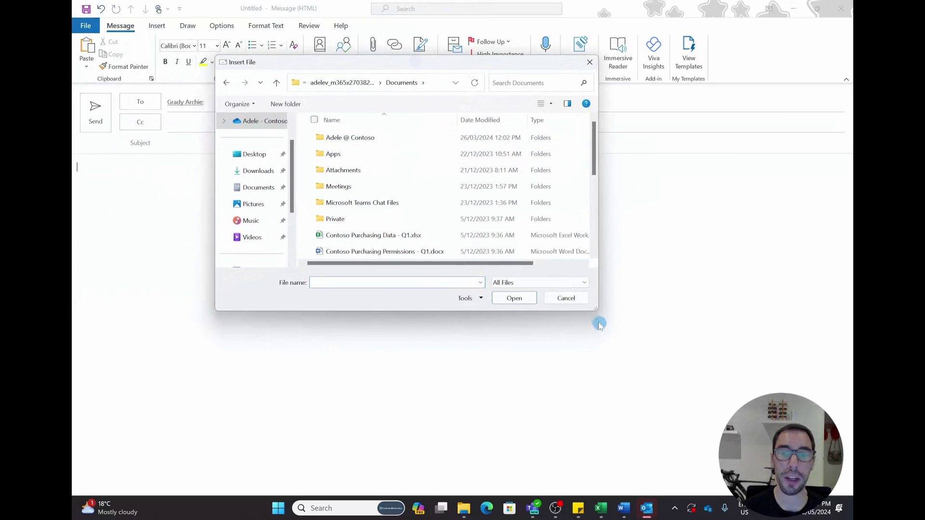
{"action": "left_click_drag", "start_coordinate": [595, 307], "coordinate": [704, 429]}
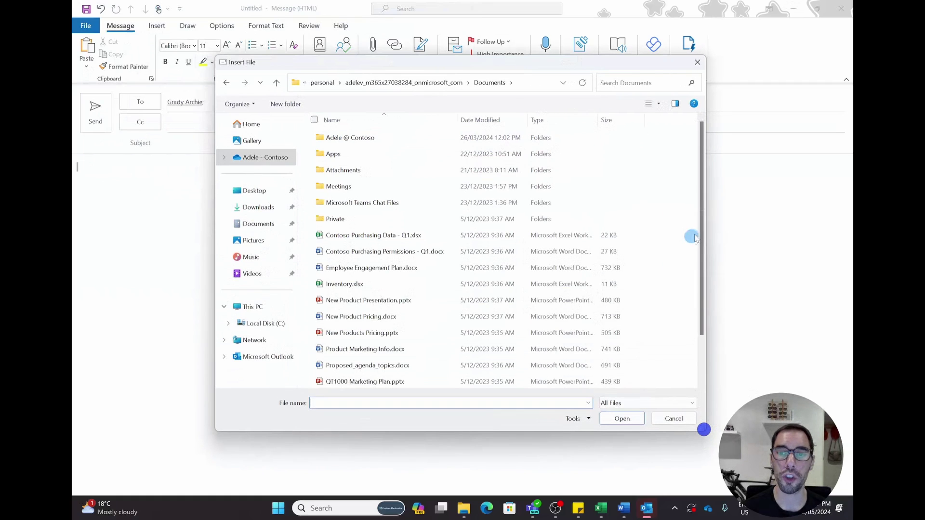
{"action": "left_click_drag", "start_coordinate": [698, 229], "coordinate": [706, 285]}
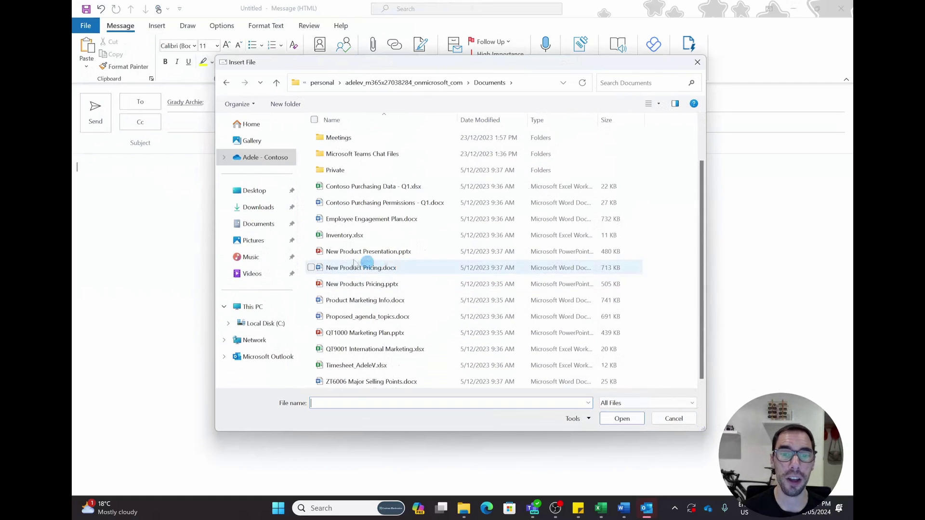
{"action": "left_click", "coordinate": [346, 221]}
{"action": "left_click", "coordinate": [631, 419]}
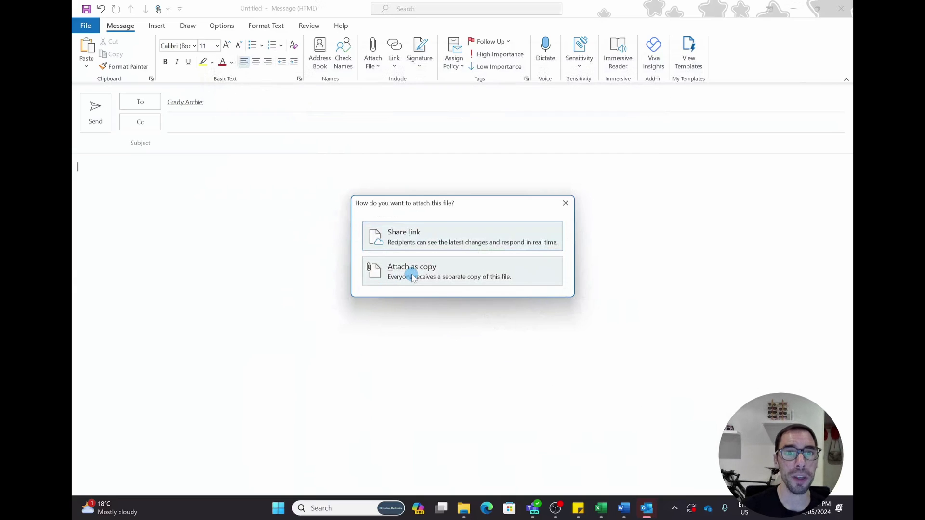
{"action": "left_click", "coordinate": [407, 233]}
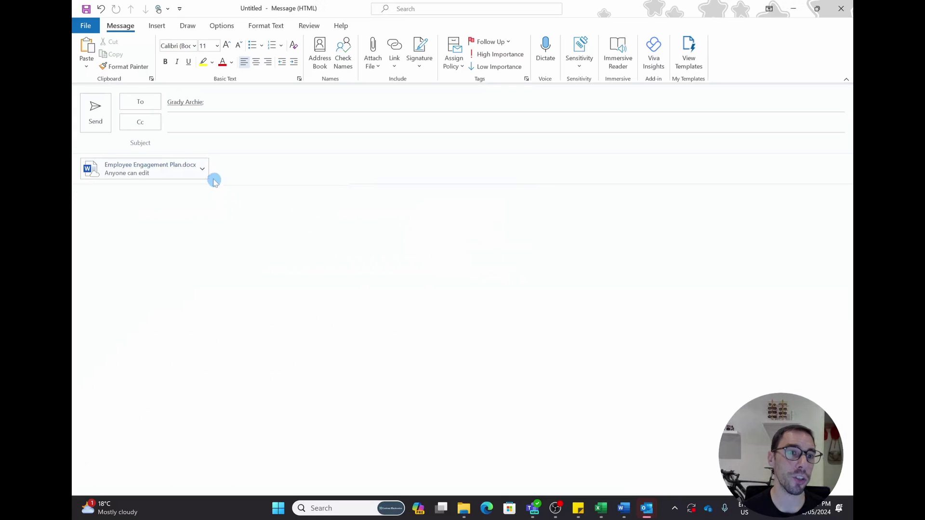
Review the attachment options for Employee Engagement Plan.docx, including attaching it as a copy and changing permissions, leaving them as they are.
{"action": "left_click", "coordinate": [203, 169]}
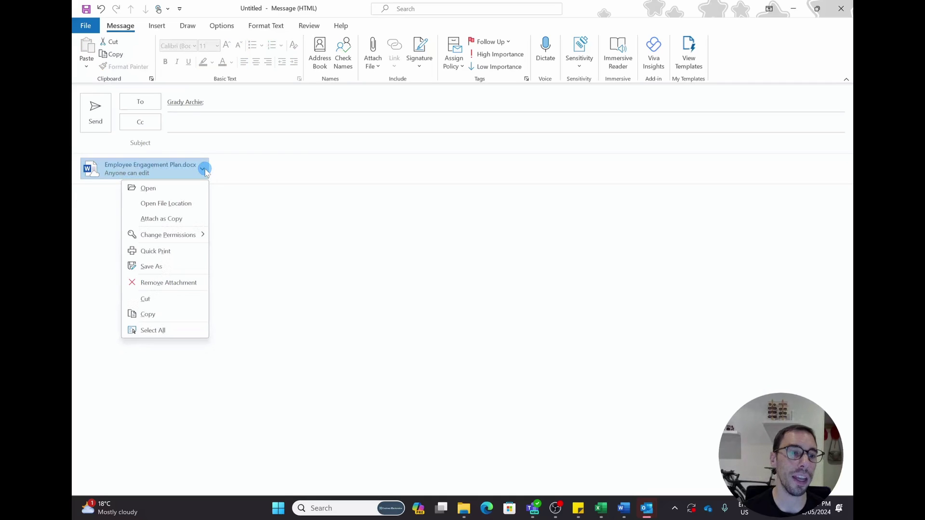
{"action": "mouse_move", "coordinate": [193, 238]}
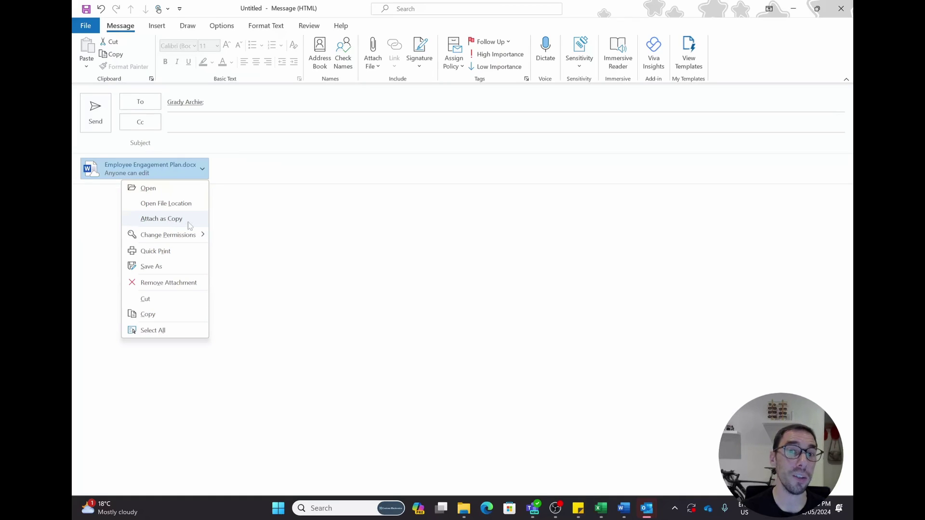
{"action": "left_click", "coordinate": [263, 213]}
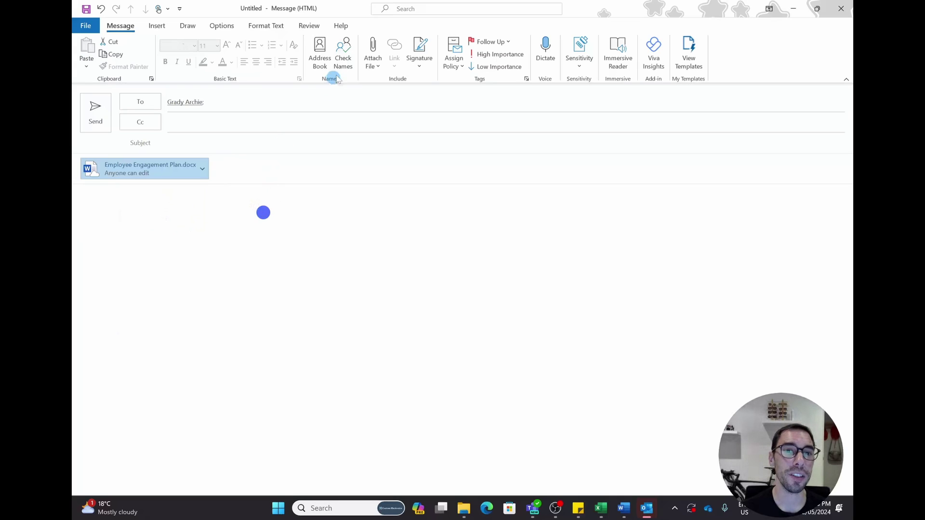
Attach Contoso Purchasing Permissions - Q1.docx from the OneDrive - Contoso web location to the email as a share link.
{"action": "left_click", "coordinate": [386, 68]}
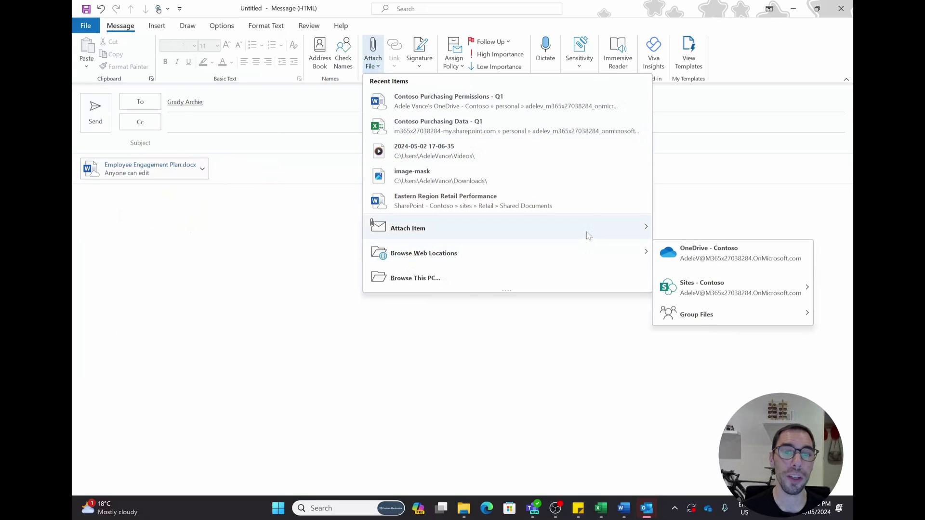
{"action": "left_click", "coordinate": [715, 259]}
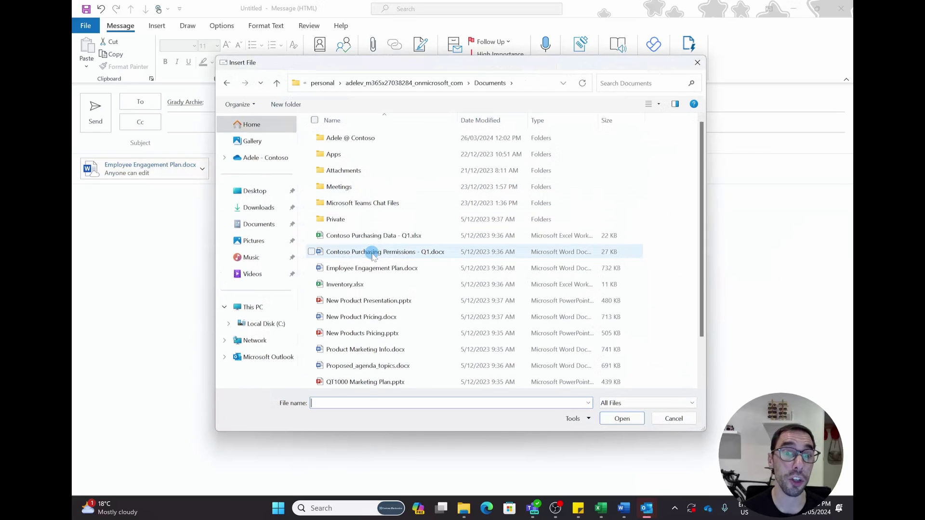
{"action": "left_click", "coordinate": [373, 252]}
{"action": "left_click", "coordinate": [622, 417]}
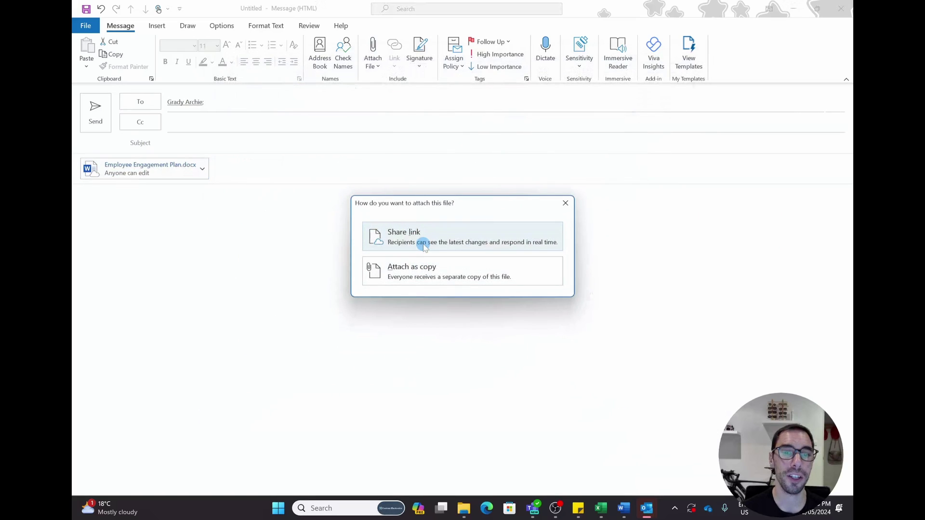
{"action": "left_click", "coordinate": [423, 243]}
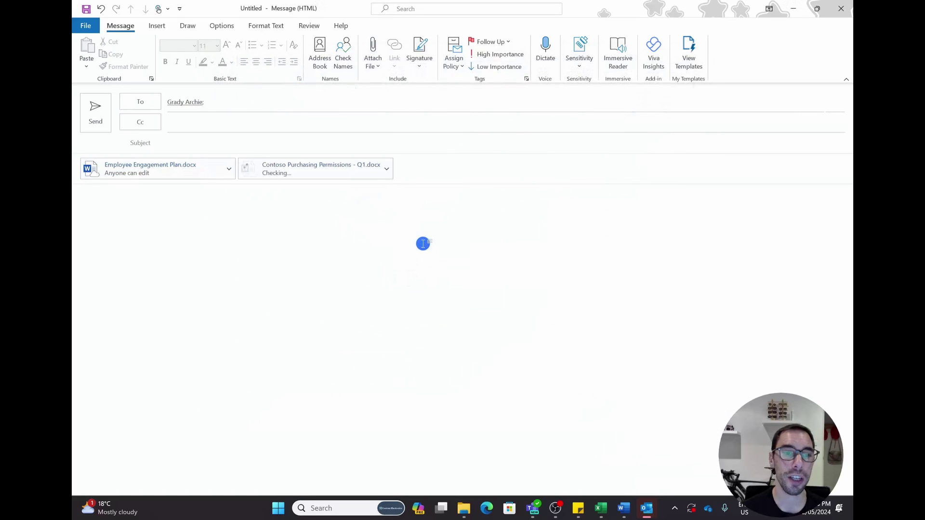
Examine the permission choices for the Contoso Purchasing Permissions - Q1.docx attachment without changing them.
{"action": "left_click", "coordinate": [387, 168]}
{"action": "mouse_move", "coordinate": [384, 236]}
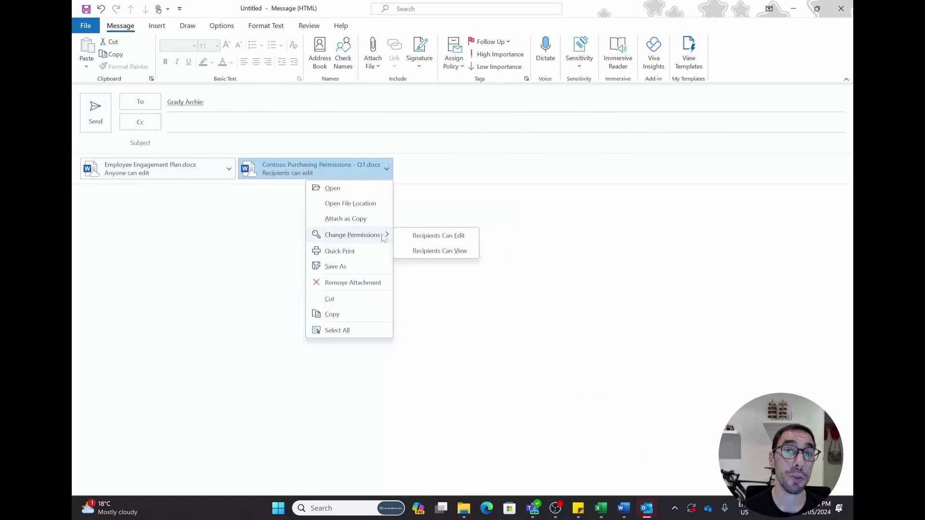
{"action": "left_click", "coordinate": [194, 205]}
{"action": "left_click", "coordinate": [199, 145]}
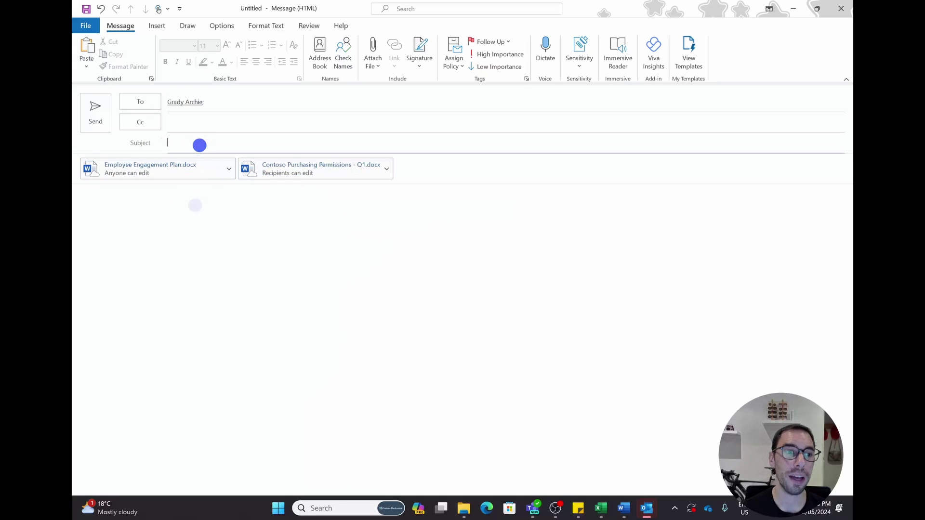
{"action": "left_click", "coordinate": [204, 202]}
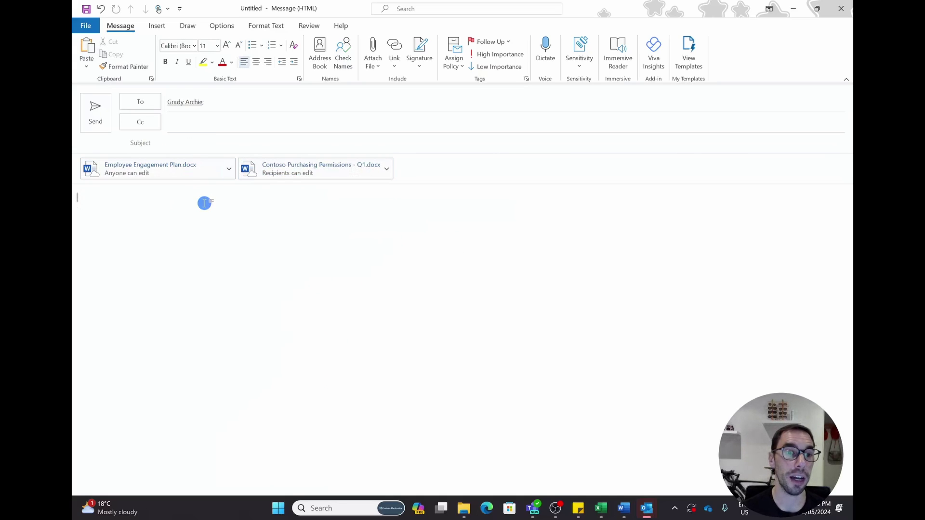
{"action": "left_click", "coordinate": [257, 144]}
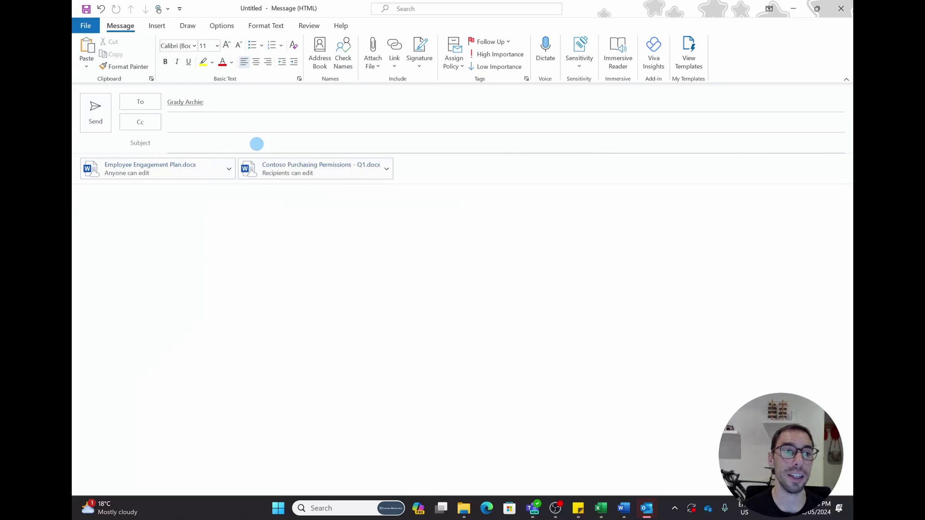